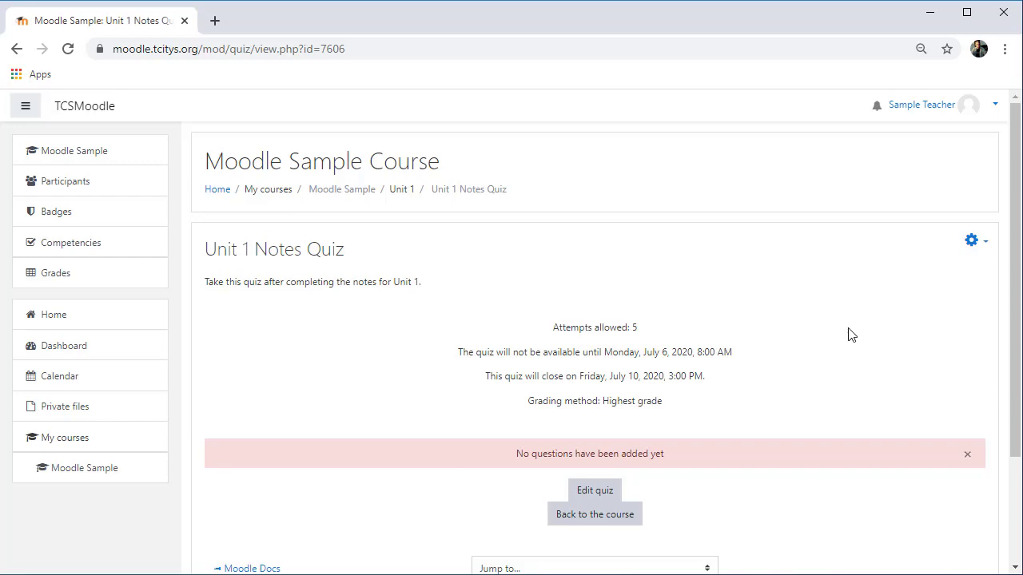
Step: Open the editing page of the Unit 1 Notes Quiz
{"action": "left_click", "coordinate": [978, 245]}
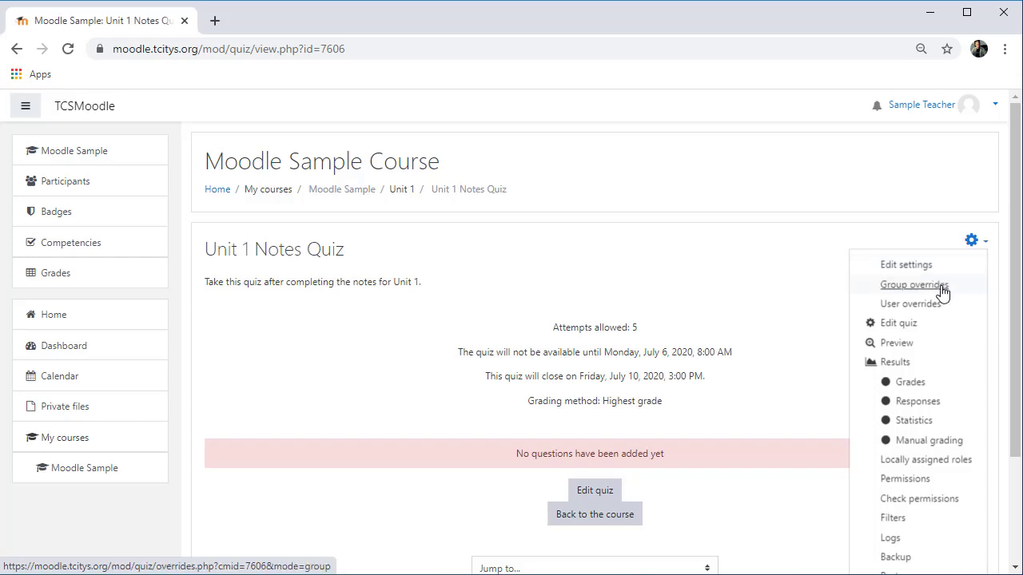
{"action": "left_click", "coordinate": [908, 326]}
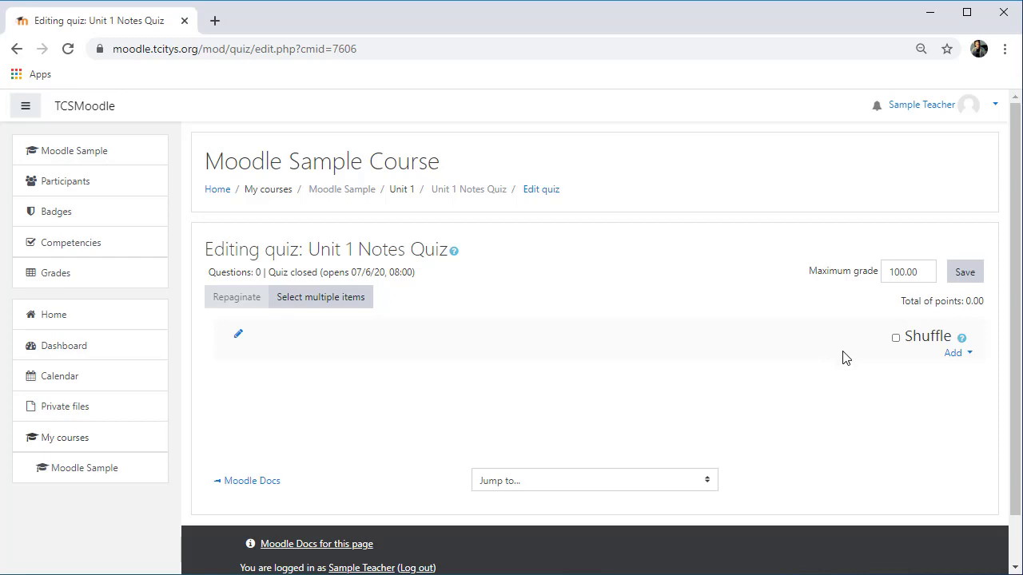
{"action": "left_click", "coordinate": [953, 354]}
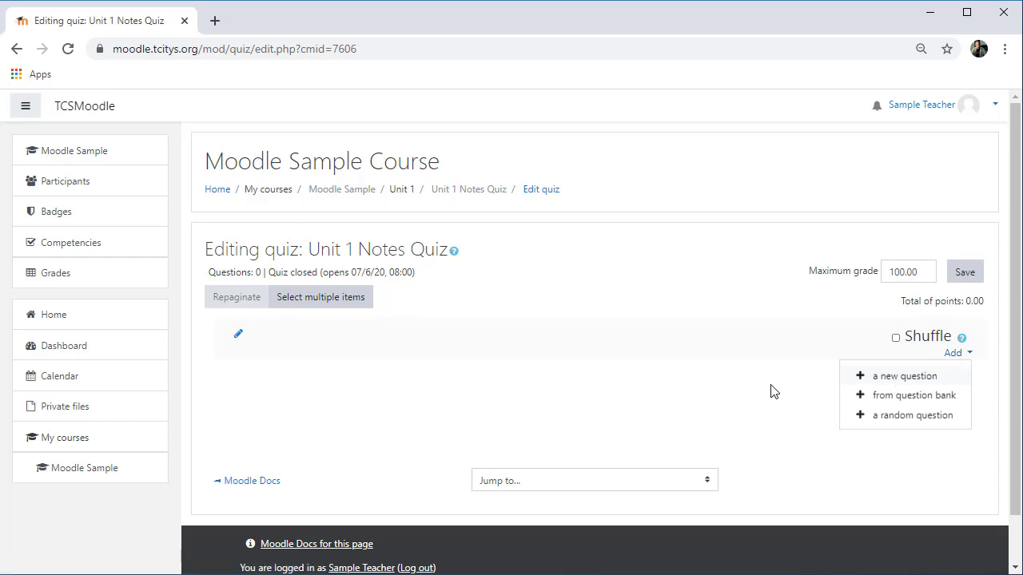
{"action": "left_click", "coordinate": [900, 378]}
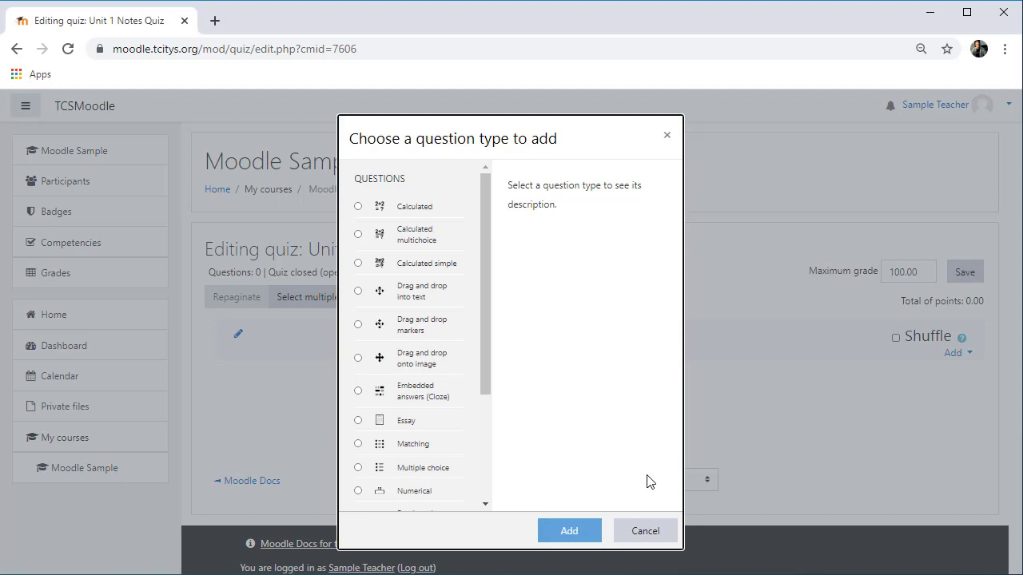
{"action": "left_click", "coordinate": [650, 534]}
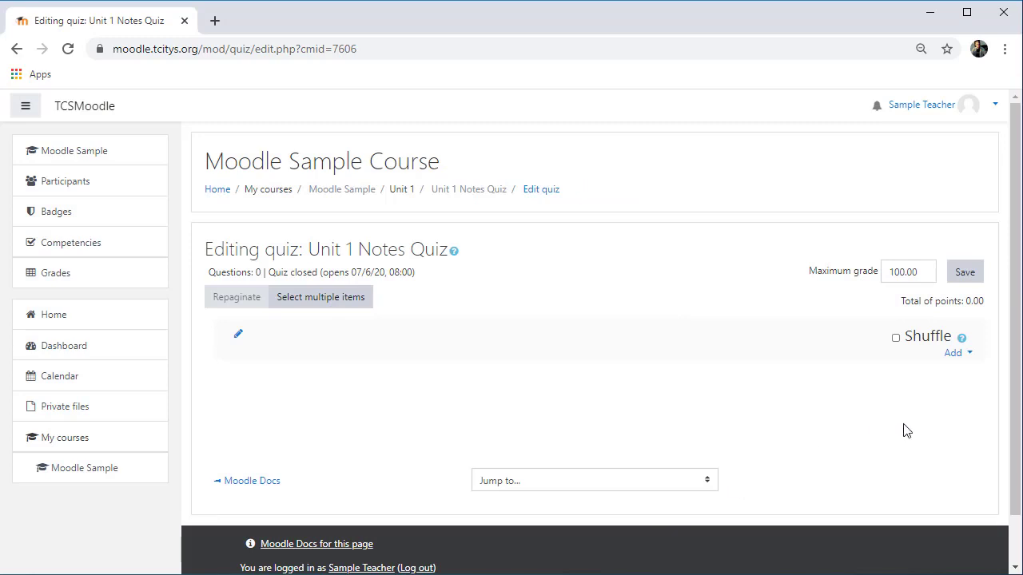
Step: Open the question bank and choose the Unit 1 Notes Quiz category
{"action": "left_click", "coordinate": [955, 354]}
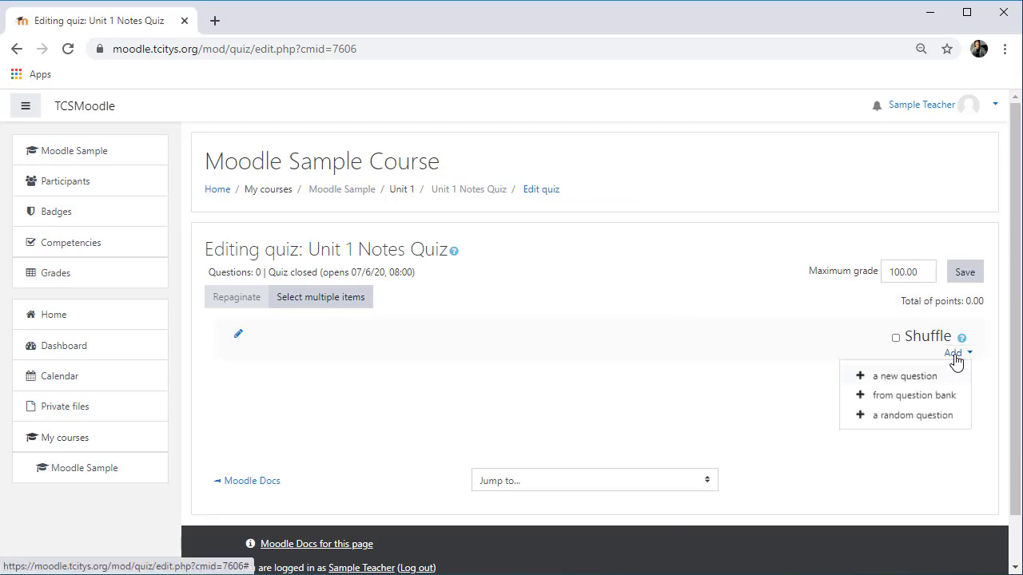
{"action": "left_click", "coordinate": [863, 396]}
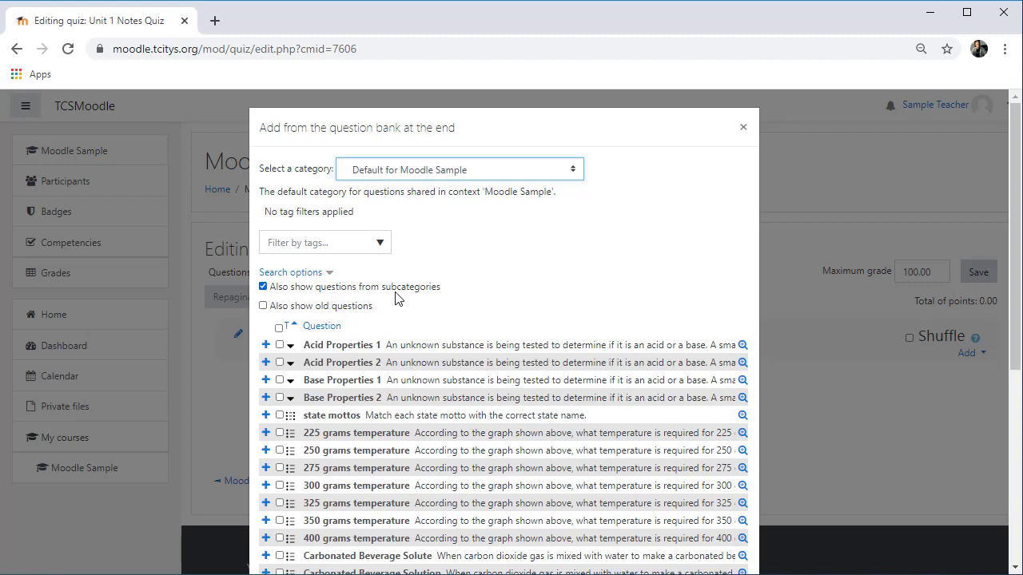
{"action": "left_click", "coordinate": [263, 286]}
{"action": "left_click", "coordinate": [486, 173]}
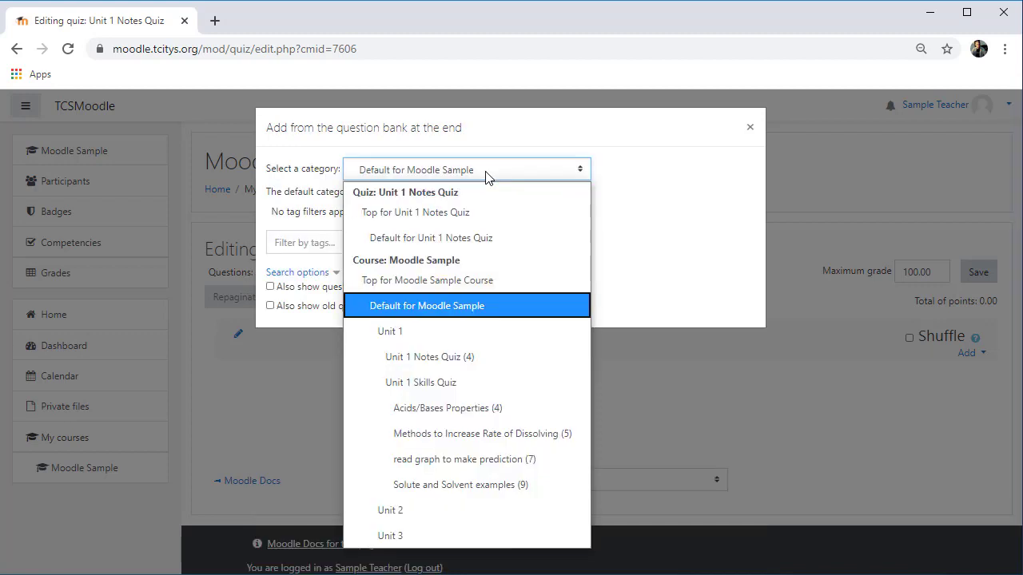
{"action": "left_click", "coordinate": [459, 360]}
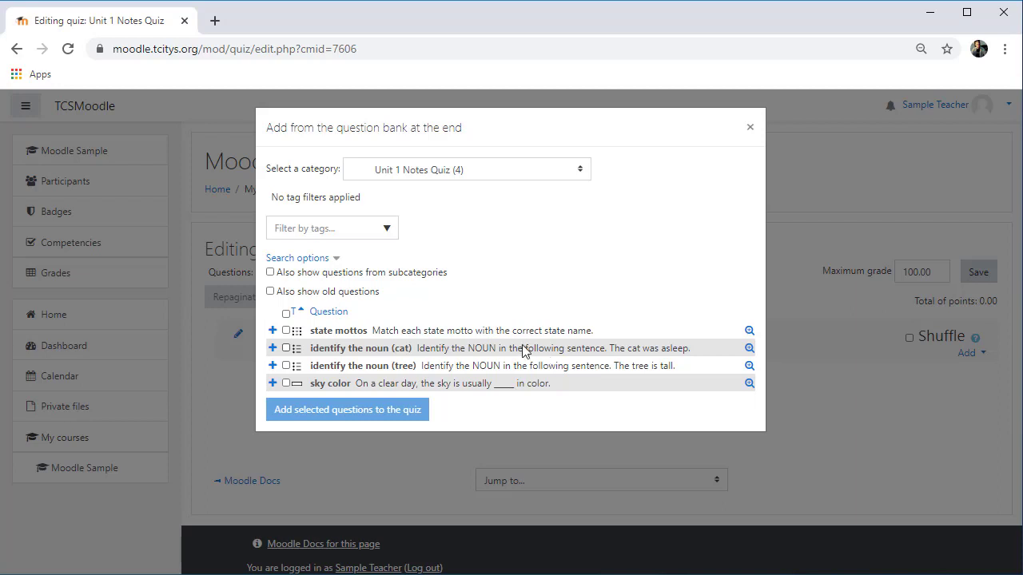
Step: Add all four questions from the category to the quiz
{"action": "left_click", "coordinate": [286, 330]}
{"action": "left_click", "coordinate": [286, 348]}
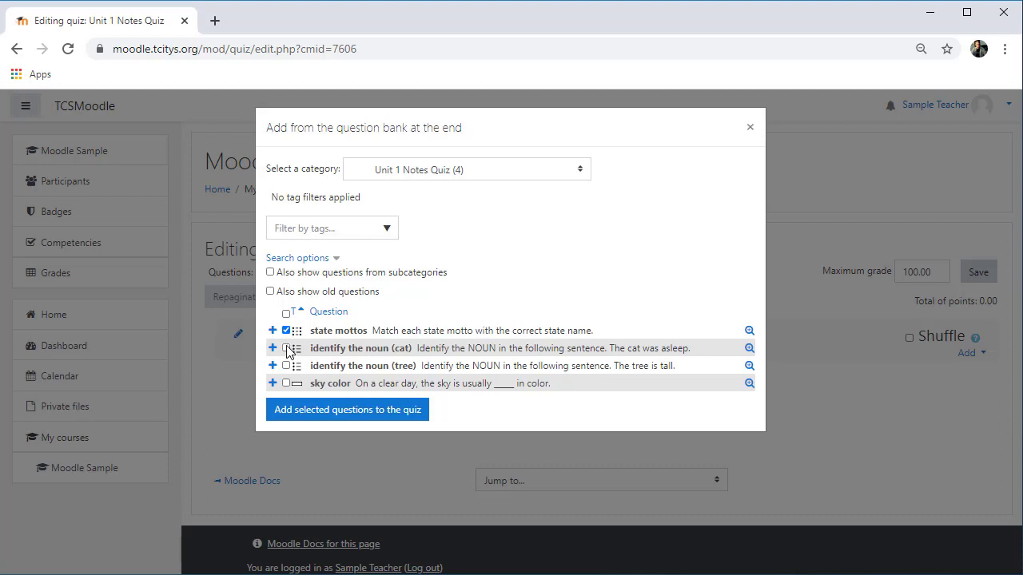
{"action": "left_click", "coordinate": [286, 366]}
{"action": "left_click", "coordinate": [286, 383]}
{"action": "left_click", "coordinate": [352, 412]}
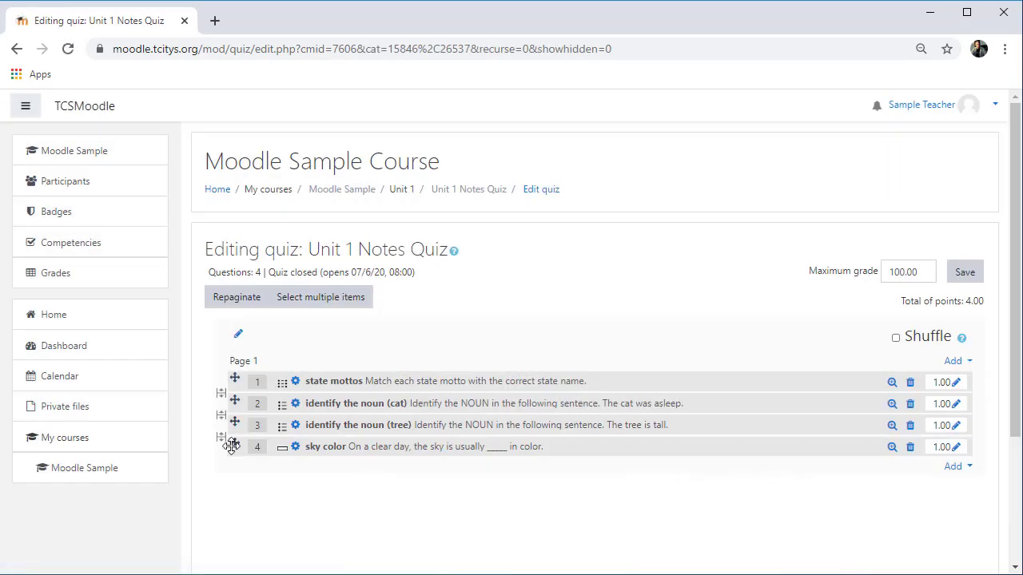
Step: Move the sky color question to first position and turn on Shuffle
{"action": "left_click_drag", "start_coordinate": [232, 445], "coordinate": [231, 381]}
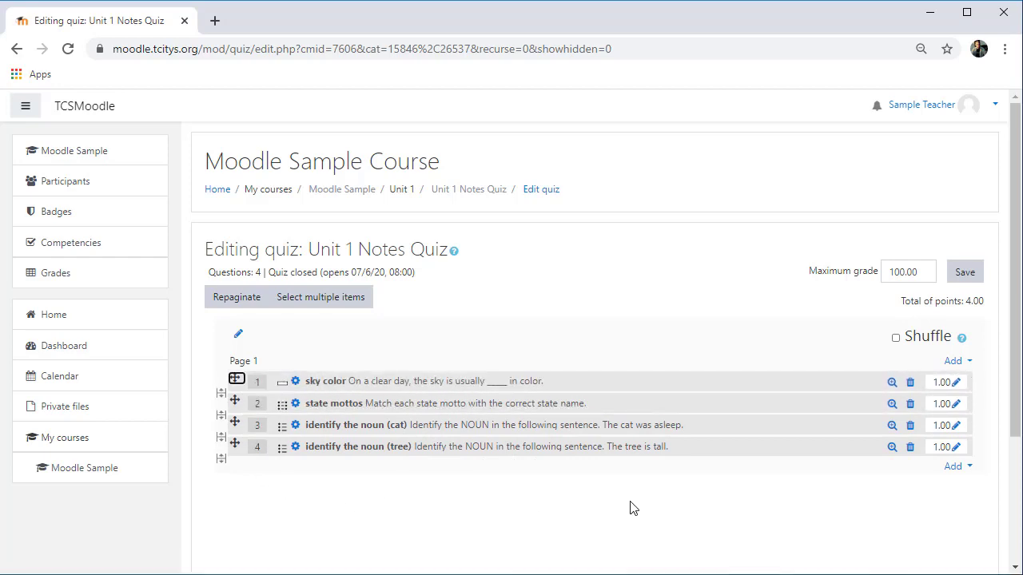
{"action": "left_click", "coordinate": [896, 338]}
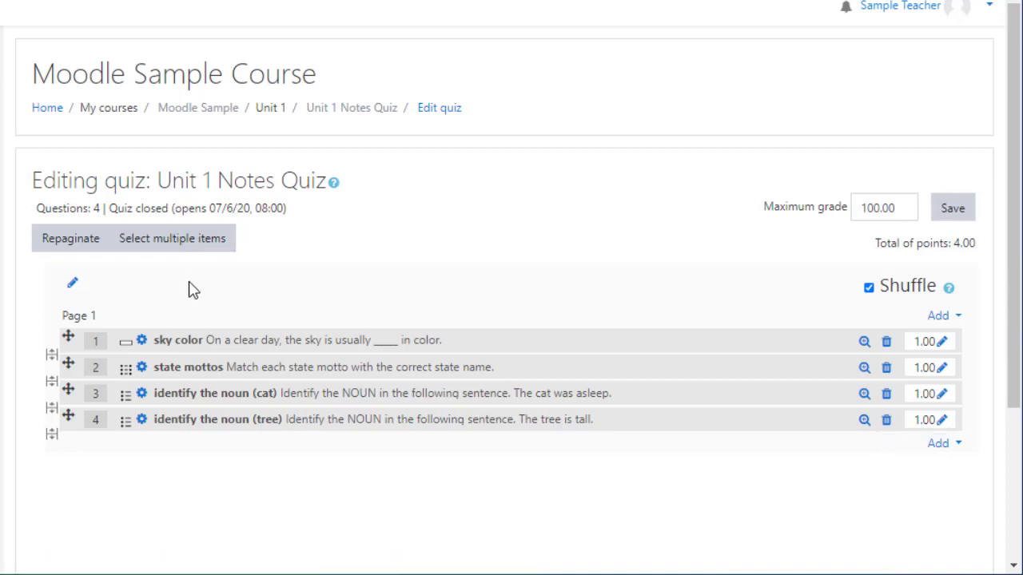
{"action": "left_click", "coordinate": [174, 243]}
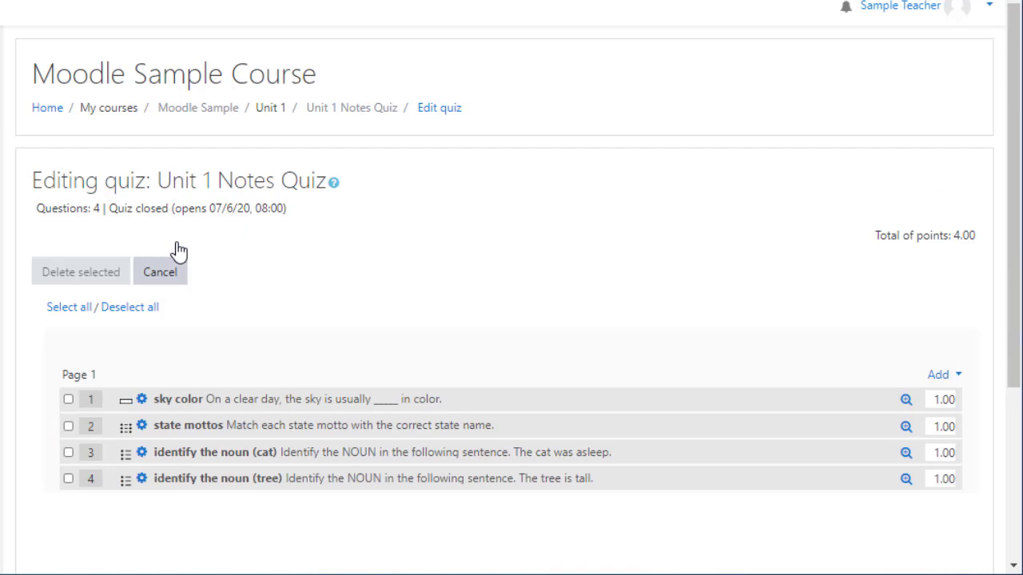
{"action": "left_click", "coordinate": [68, 399]}
{"action": "left_click", "coordinate": [68, 426]}
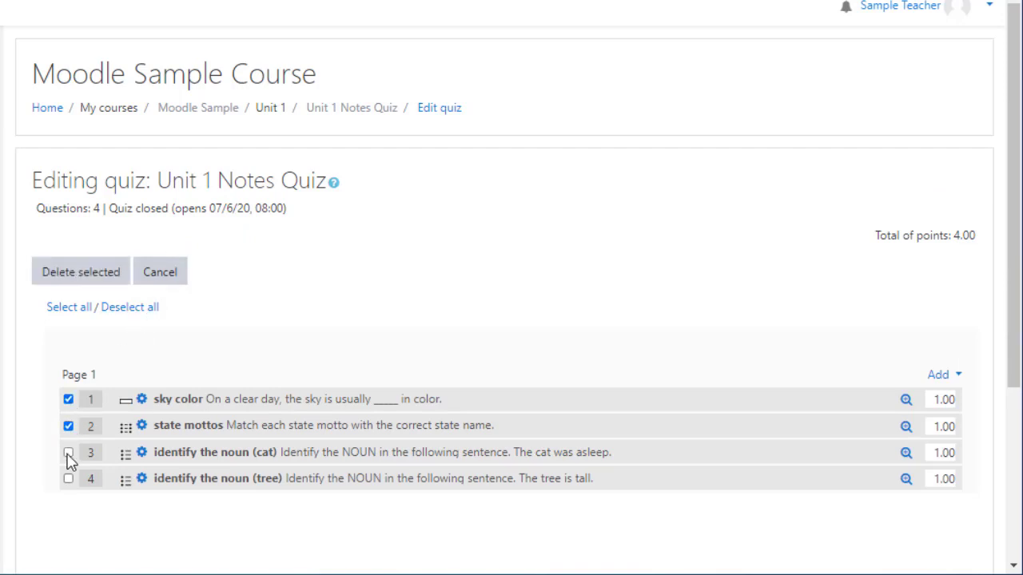
{"action": "left_click", "coordinate": [68, 452]}
{"action": "left_click", "coordinate": [116, 272]}
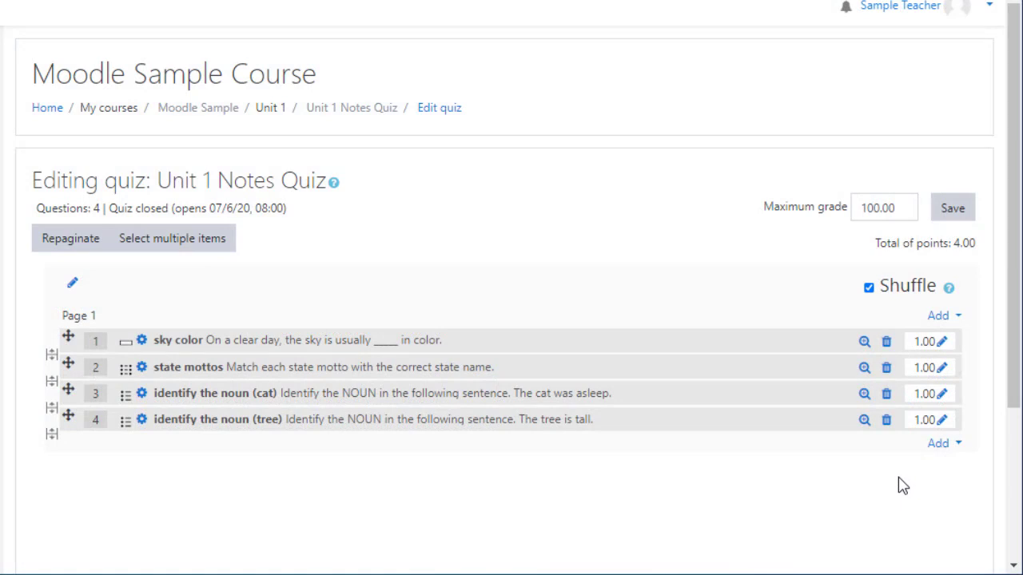
Step: Try to set the fourth question's mark to 2
{"action": "left_click", "coordinate": [943, 421]}
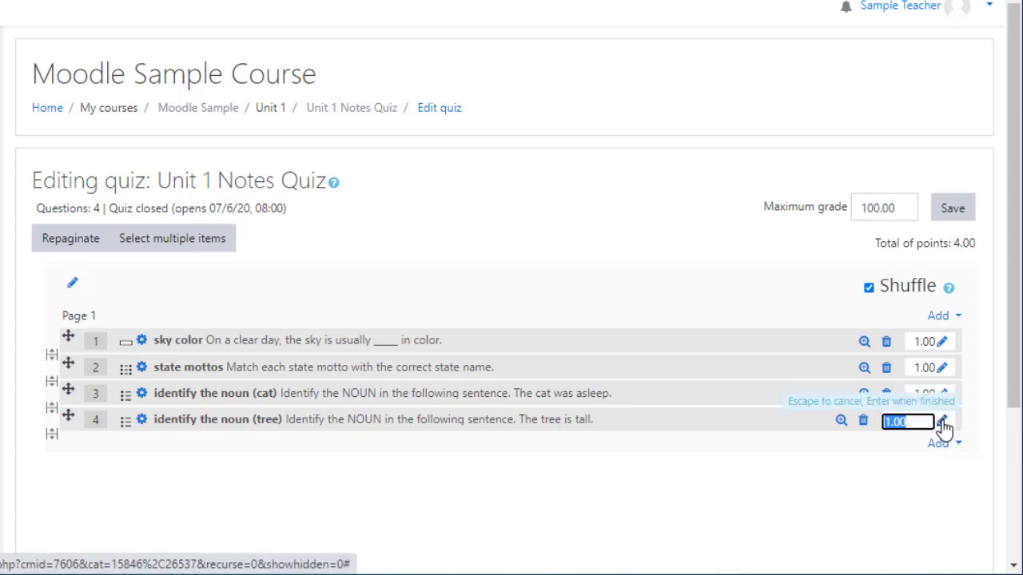
{"action": "type", "text": "2"}
{"action": "key", "text": "Return"}
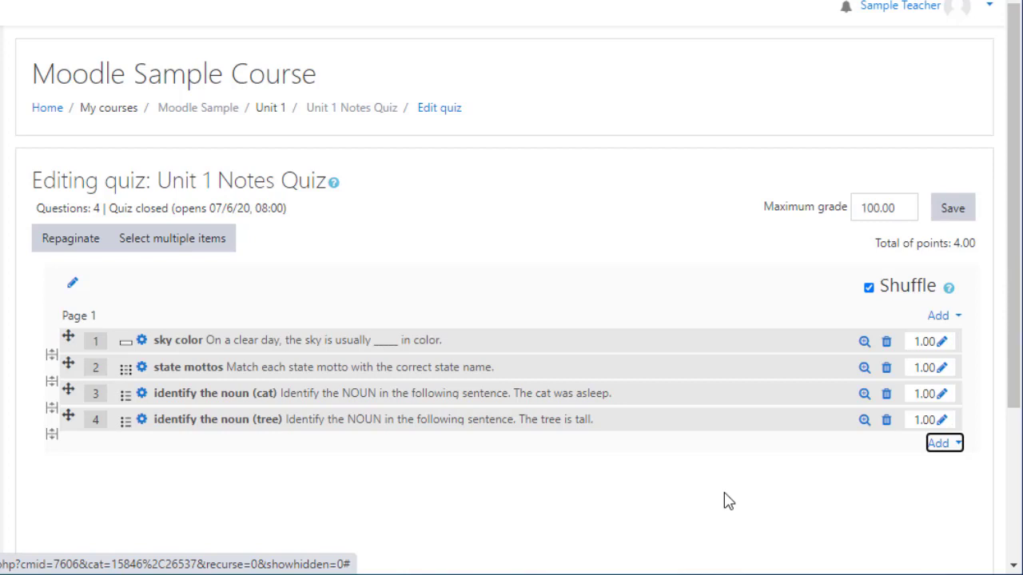
Step: Return to the Moodle Sample course page and turn editing on
{"action": "left_click", "coordinate": [843, 513]}
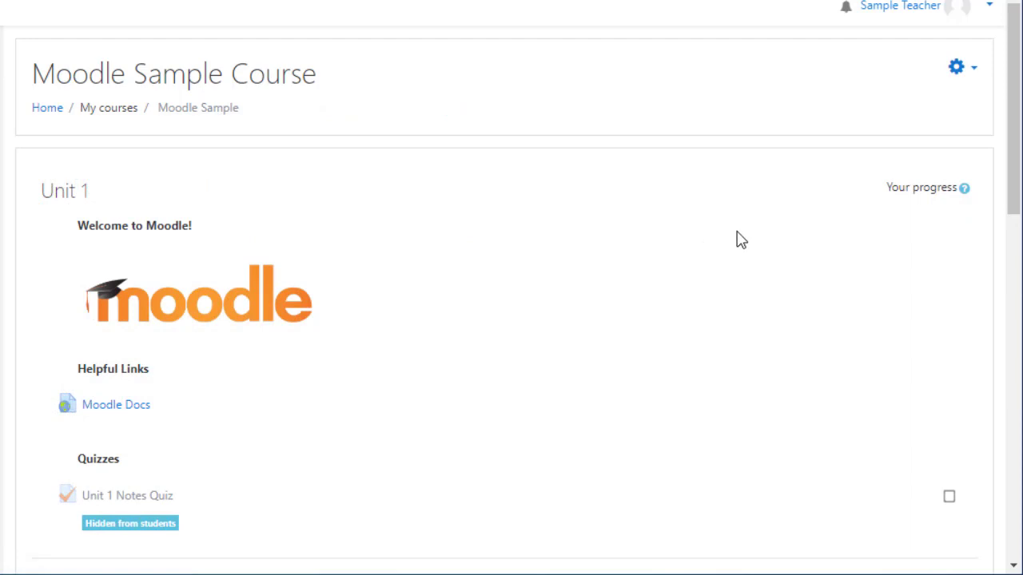
{"action": "left_click", "coordinate": [957, 70]}
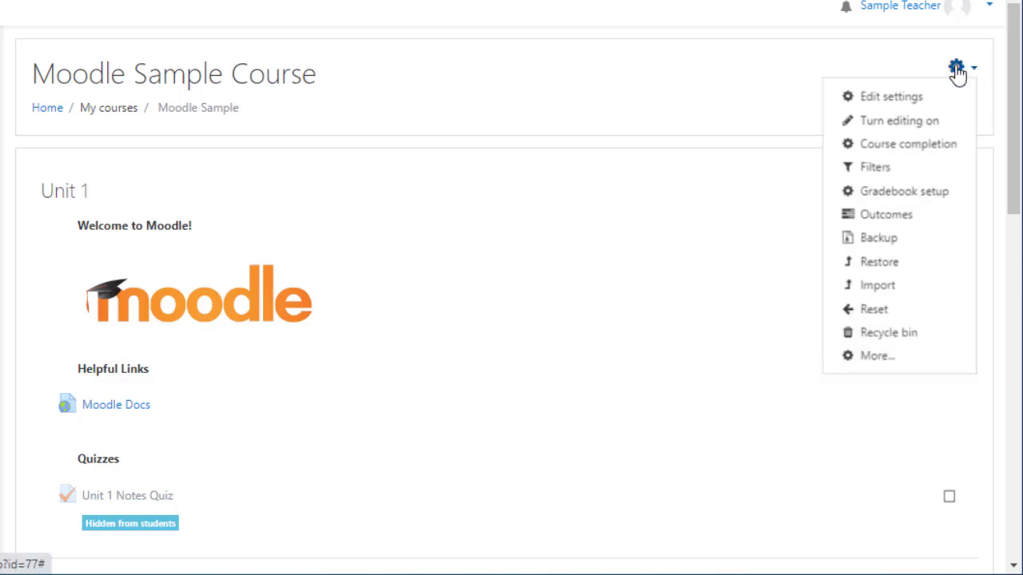
{"action": "left_click", "coordinate": [901, 122]}
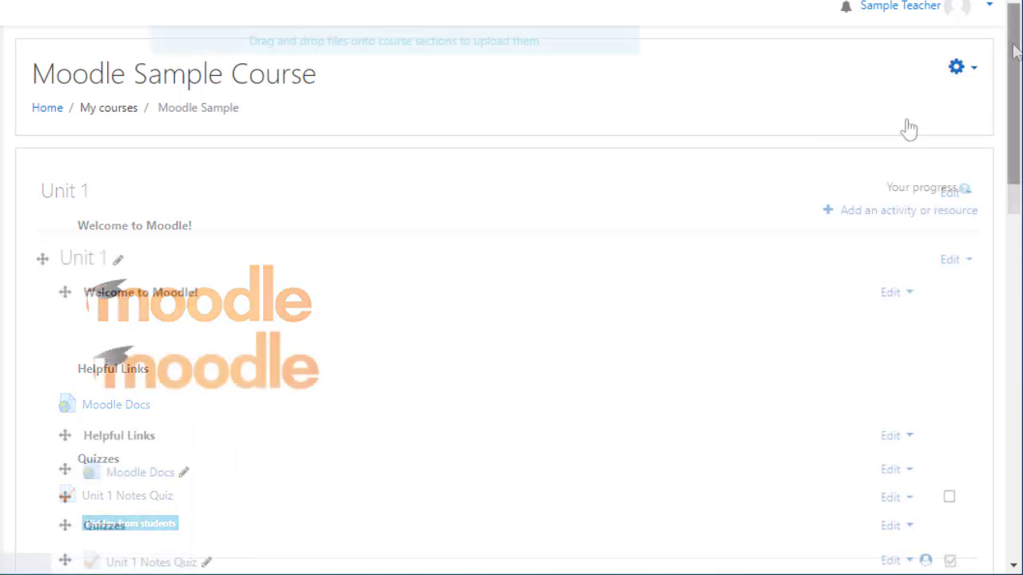
Step: Duplicate the Unit 1 Notes Quiz, then duplicate the resulting copy as well
{"action": "scroll", "coordinate": [926, 136], "scroll_direction": "down", "scroll_amount": 4}
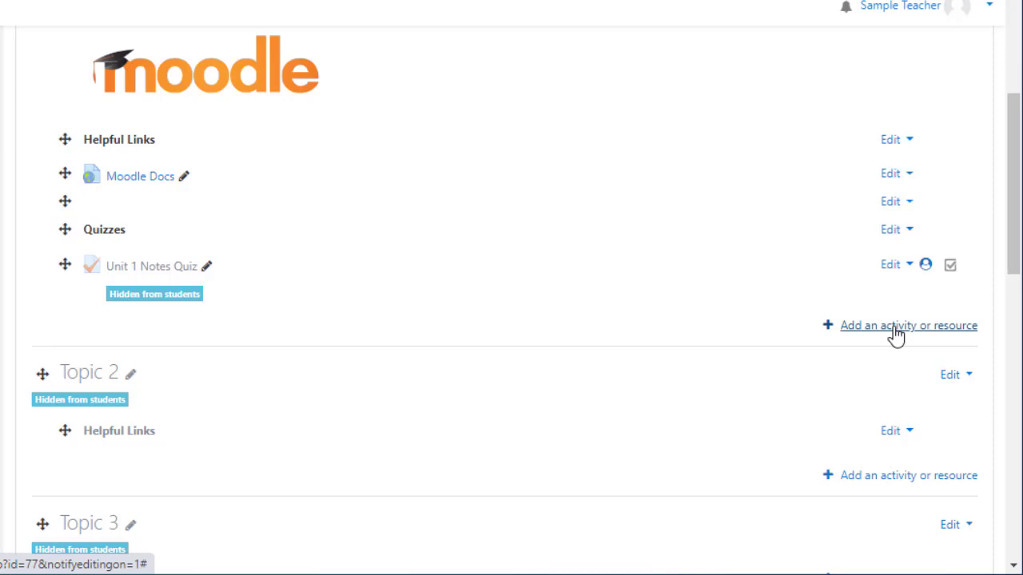
{"action": "left_click", "coordinate": [895, 266]}
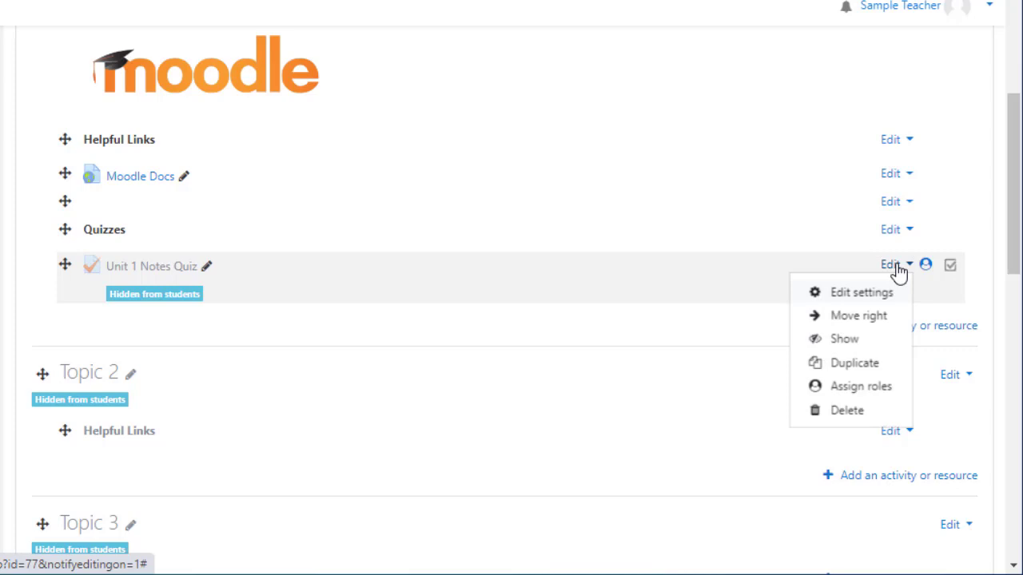
{"action": "left_click", "coordinate": [861, 365]}
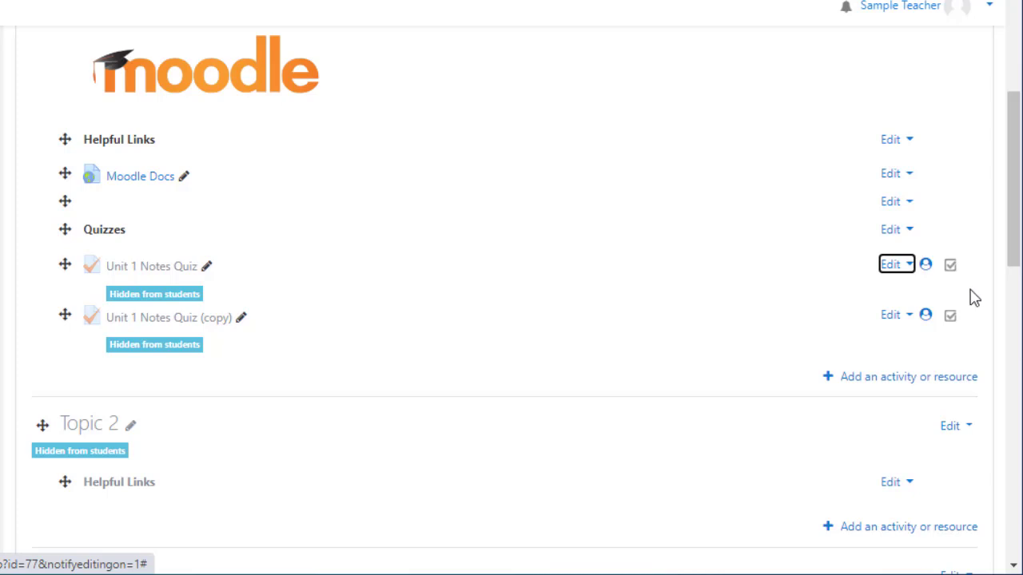
{"action": "left_click", "coordinate": [911, 319]}
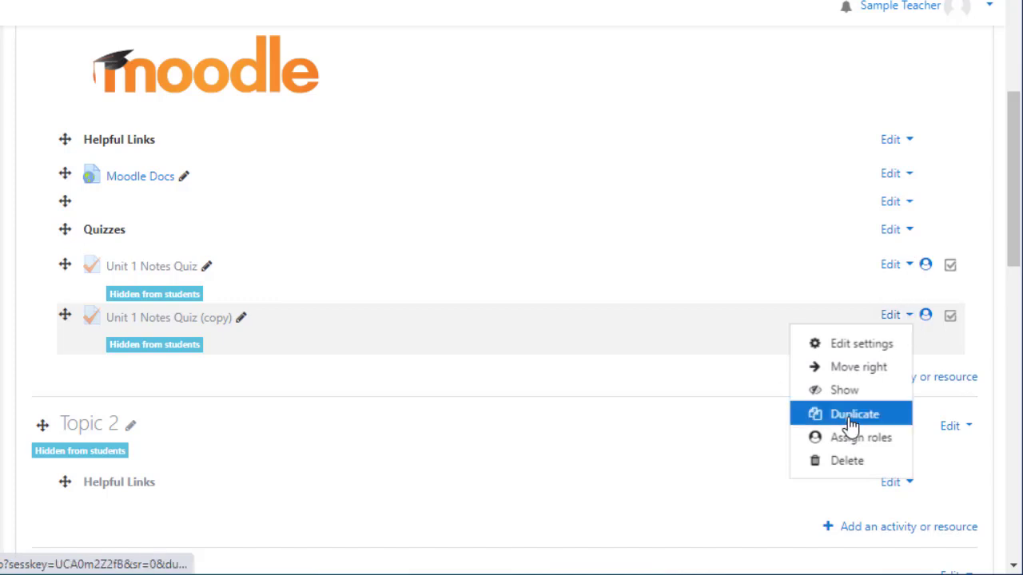
{"action": "left_click", "coordinate": [851, 415]}
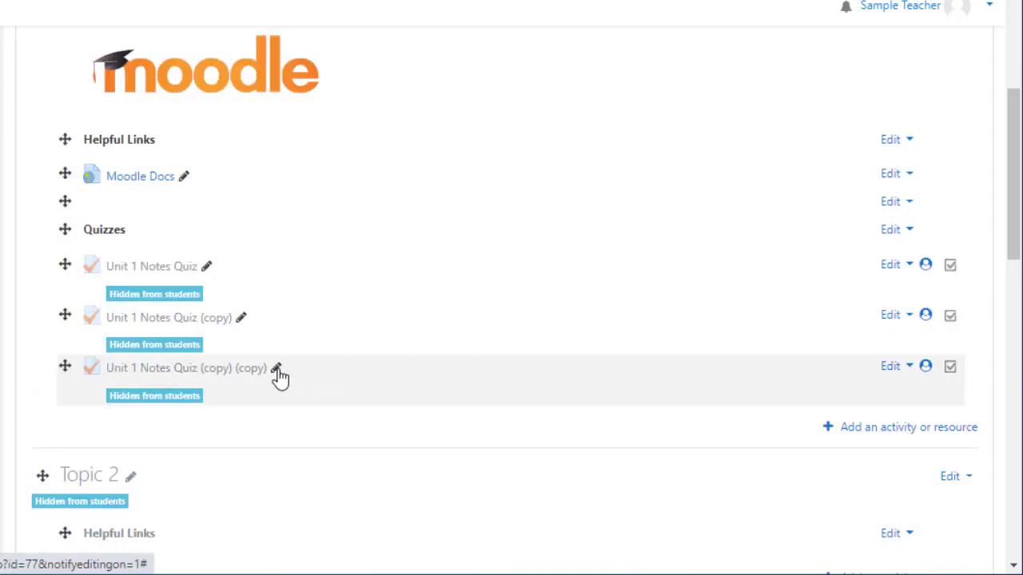
Step: Rename the second duplicate DEFAULT QUIZ TO CUSTOMIZE LATER and move it into Topic 2
{"action": "left_click", "coordinate": [276, 369]}
{"action": "type", "text": "DEF"}
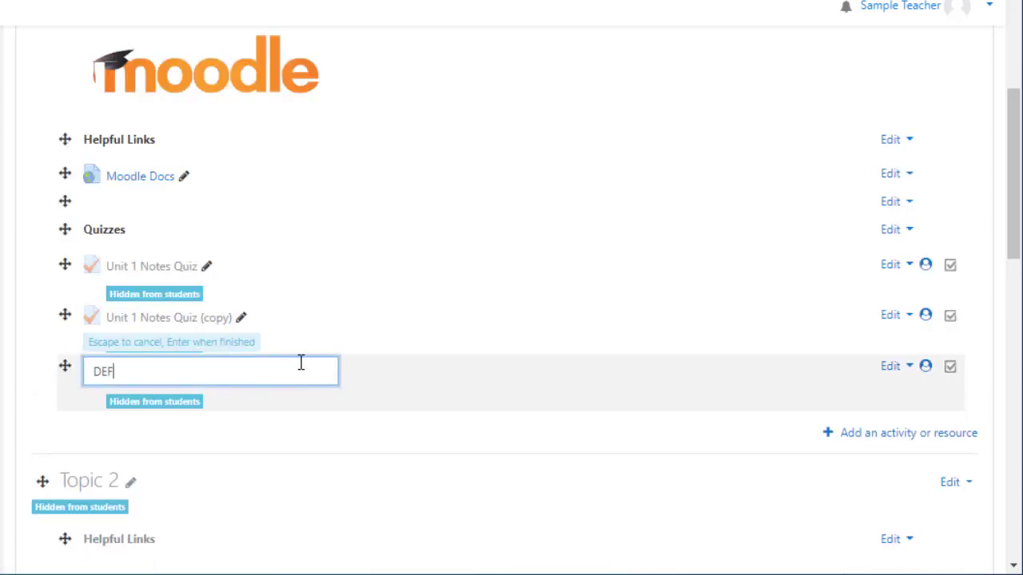
{"action": "type", "text": "AULT QUIZ TO CUSTOMI"}
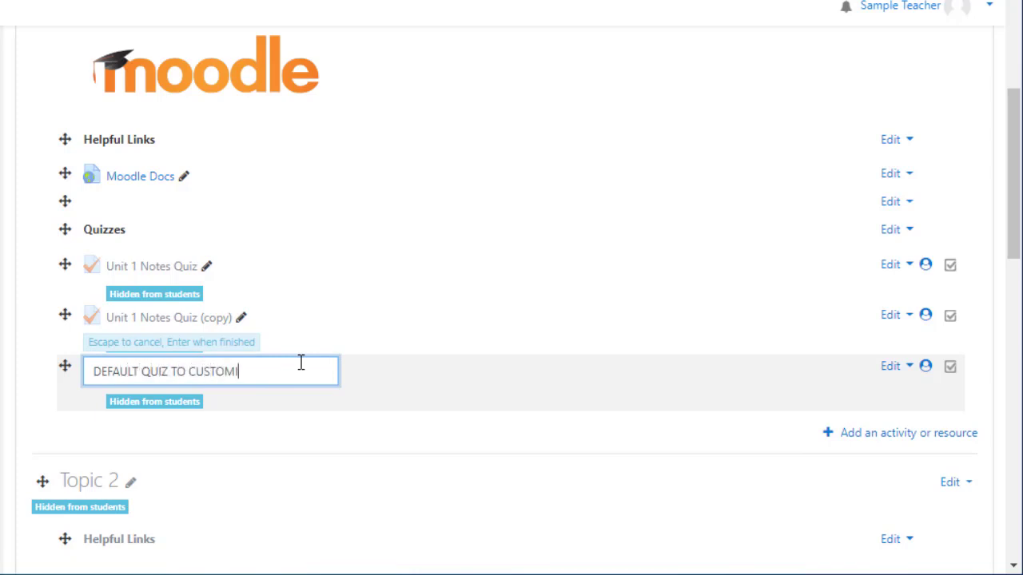
{"action": "type", "text": "ZE LATER"}
{"action": "key", "text": "Return"}
{"action": "left_click_drag", "start_coordinate": [62, 366], "coordinate": [61, 511]}
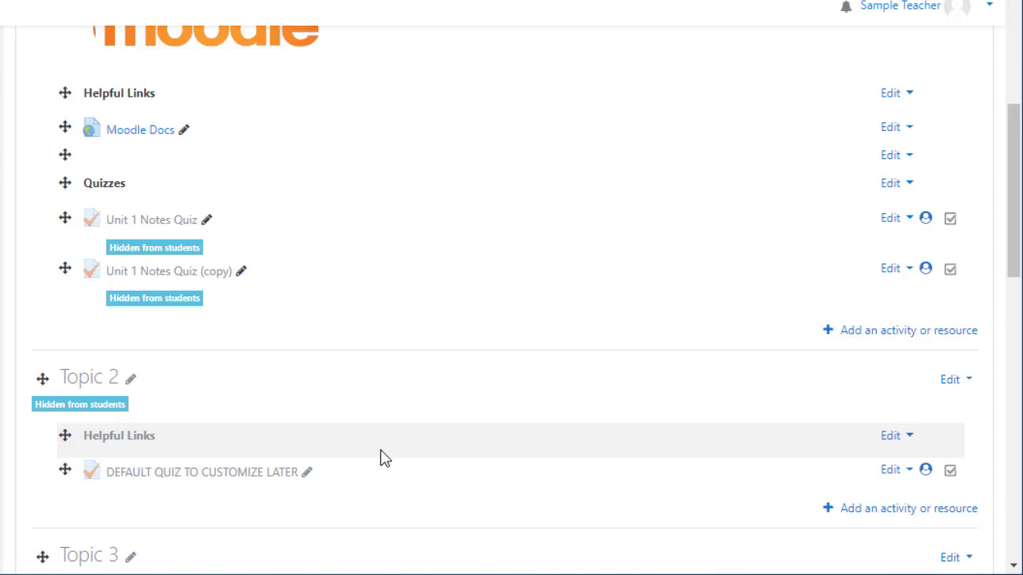
Step: Open the settings of Unit 1 Notes Quiz (copy) and rename it Unit 1 Skills Quiz
{"action": "left_click", "coordinate": [901, 272]}
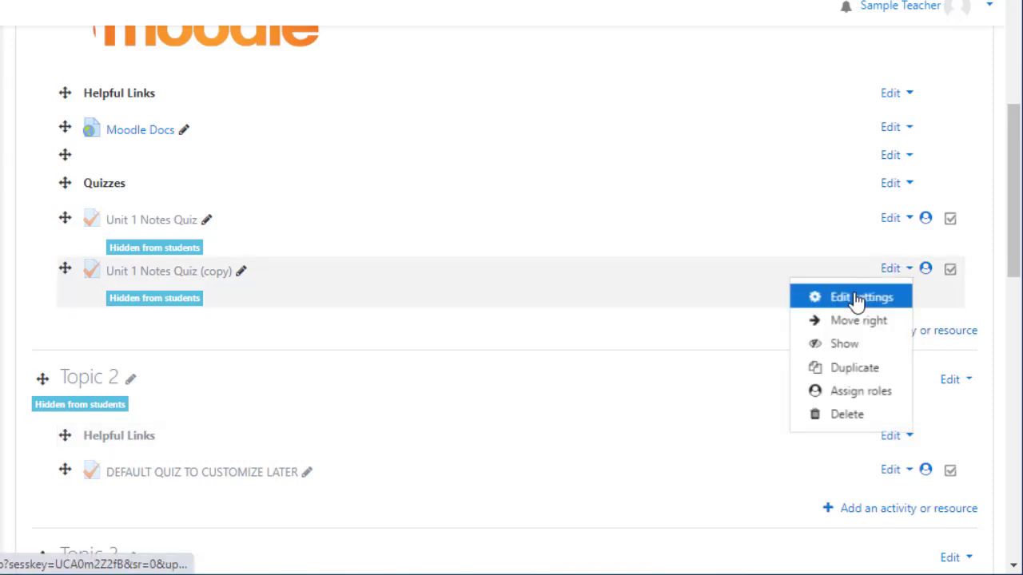
{"action": "left_click", "coordinate": [856, 298]}
{"action": "left_click_drag", "start_coordinate": [425, 264], "coordinate": [334, 264]}
{"action": "type", "text": "Skills Quiz"}
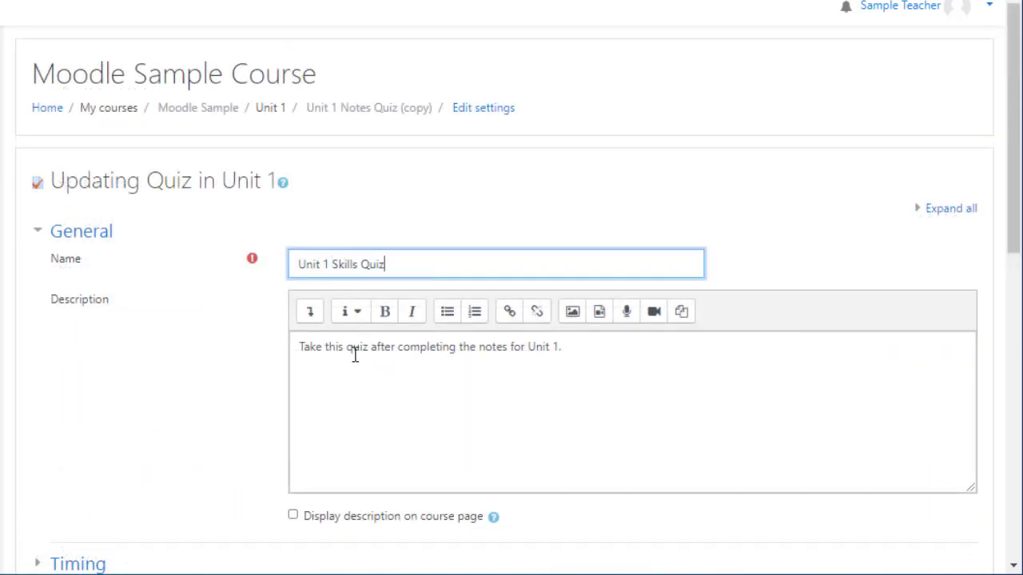
Step: Change the description to say the quiz follows the practice activities for Unit 1
{"action": "left_click_drag", "start_coordinate": [477, 350], "coordinate": [507, 352]}
{"action": "type", "text": "practice activi"}
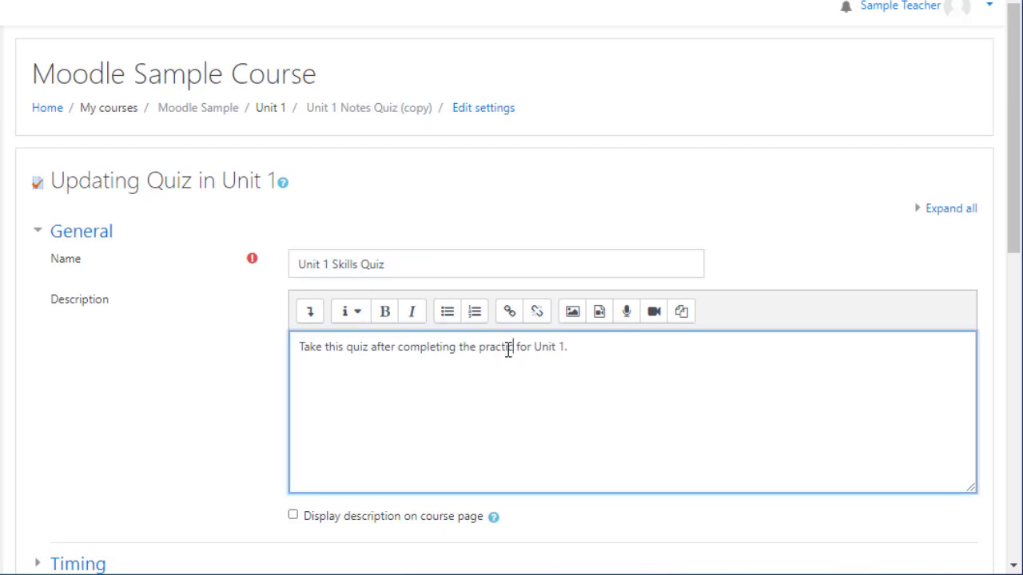
{"action": "type", "text": "ties"}
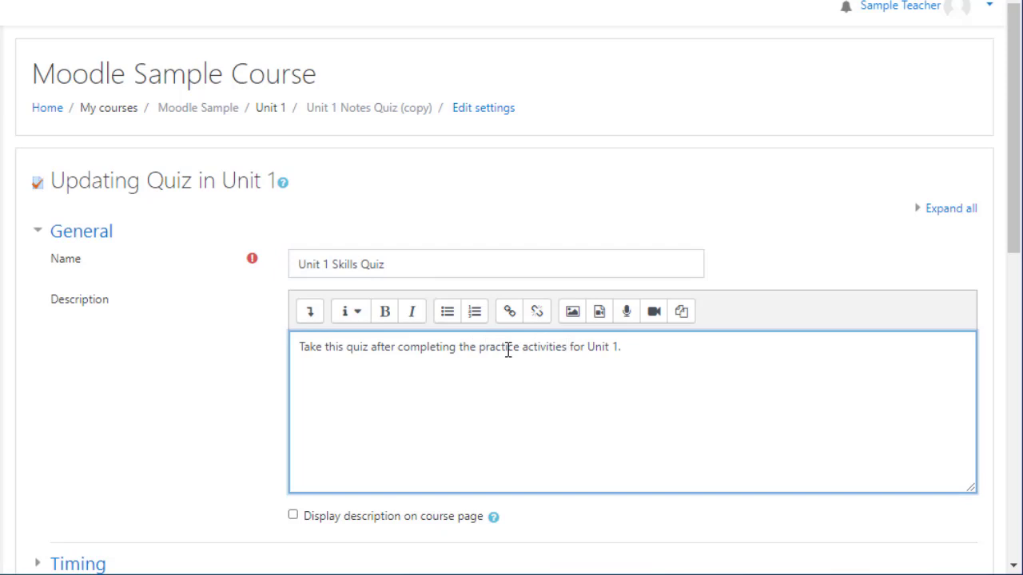
Step: Expand and collapse the Timing section to review the quiz's open and close dates
{"action": "left_click_drag", "start_coordinate": [1014, 204], "coordinate": [1018, 416]}
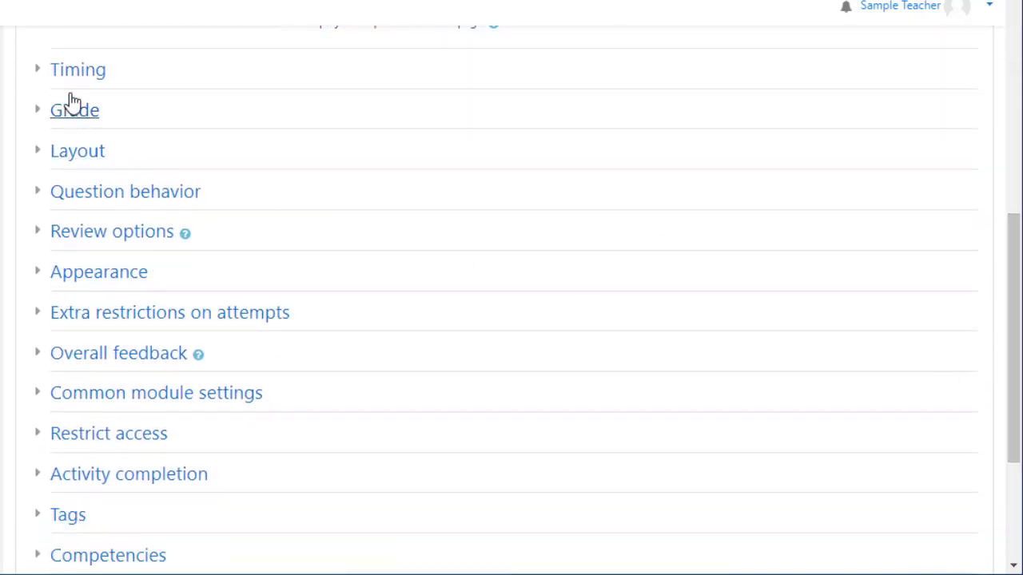
{"action": "left_click", "coordinate": [69, 74]}
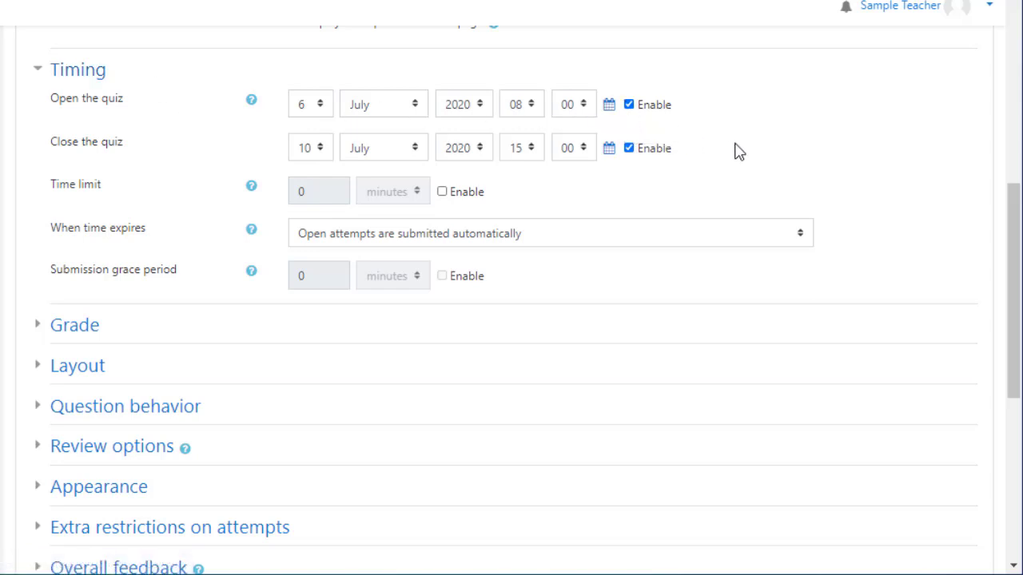
{"action": "left_click", "coordinate": [44, 74]}
{"action": "scroll", "coordinate": [759, 388], "scroll_direction": "down", "scroll_amount": 3}
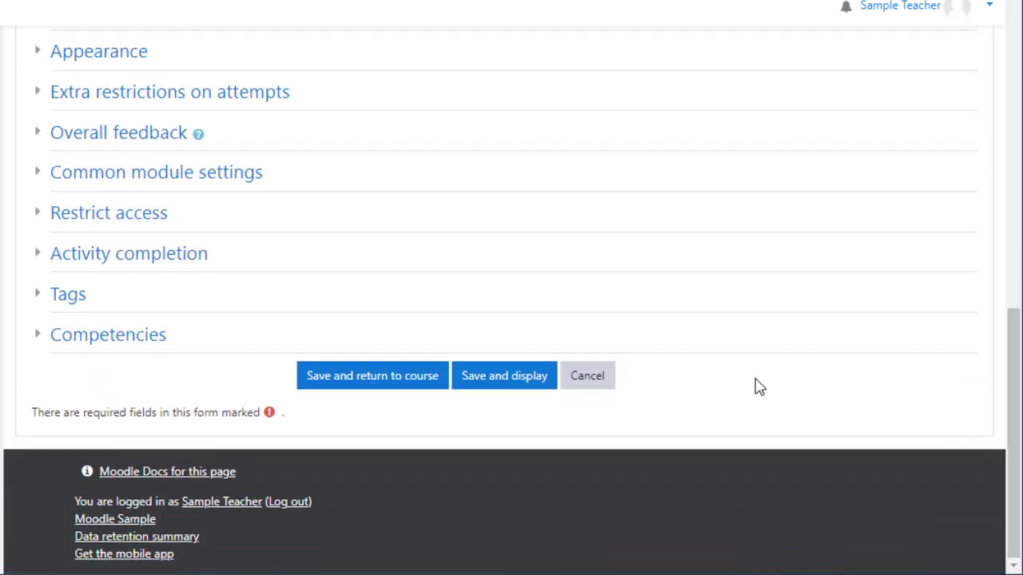
Step: Save the quiz settings, then remove all four existing questions from the Unit 1 Skills Quiz
{"action": "left_click", "coordinate": [493, 376]}
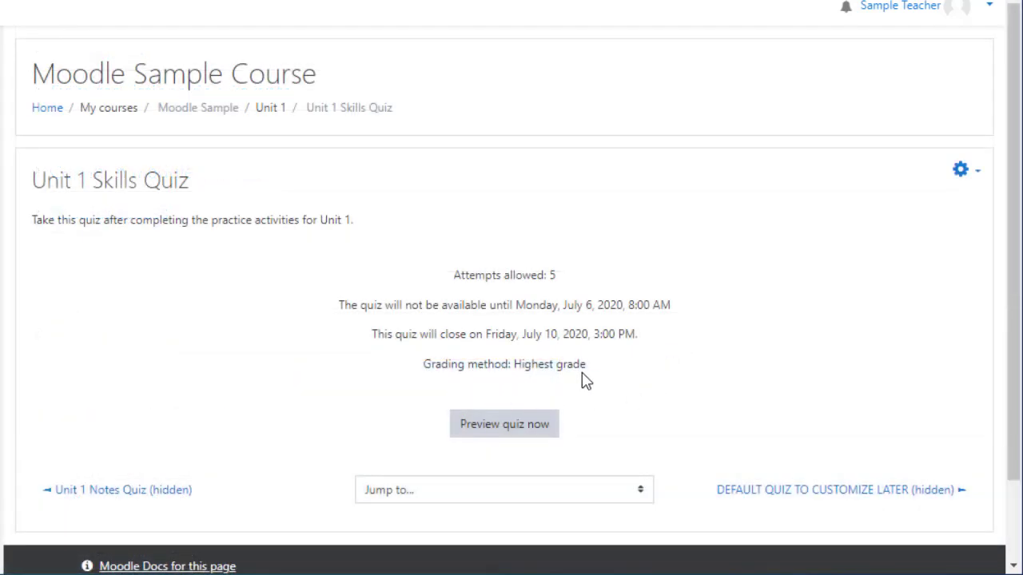
{"action": "left_click", "coordinate": [962, 174]}
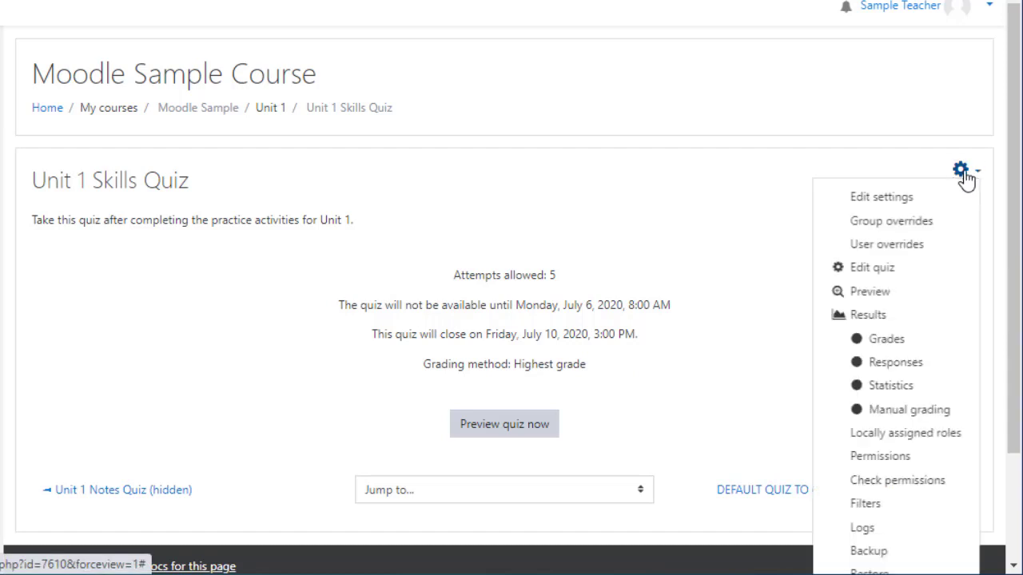
{"action": "left_click", "coordinate": [883, 270]}
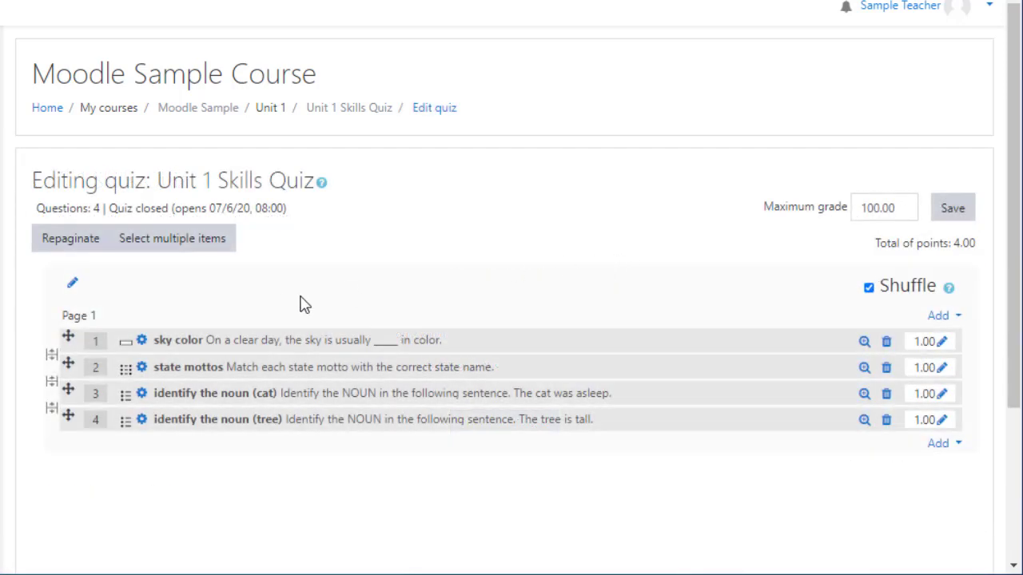
{"action": "left_click", "coordinate": [177, 242]}
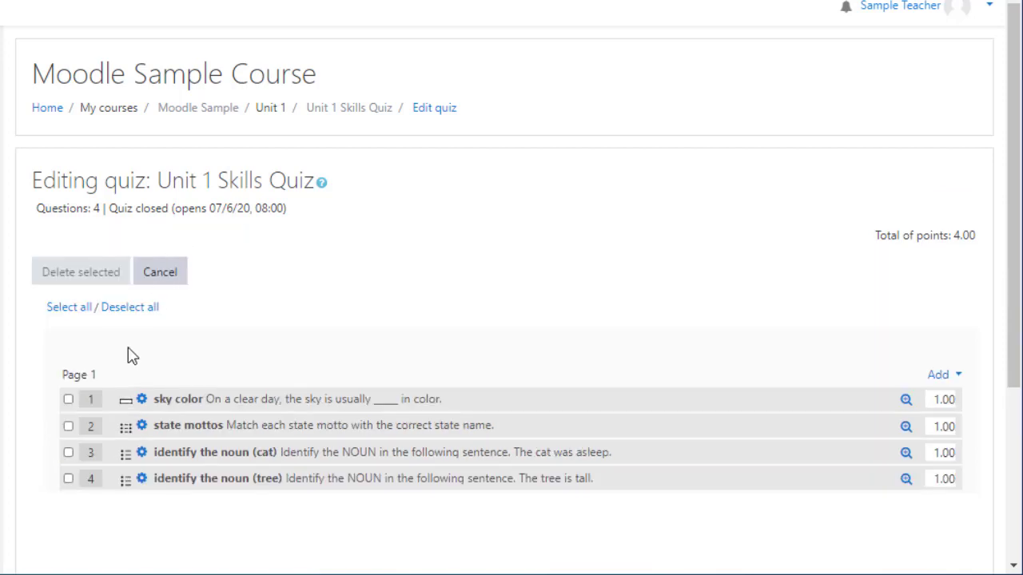
{"action": "left_click", "coordinate": [70, 310]}
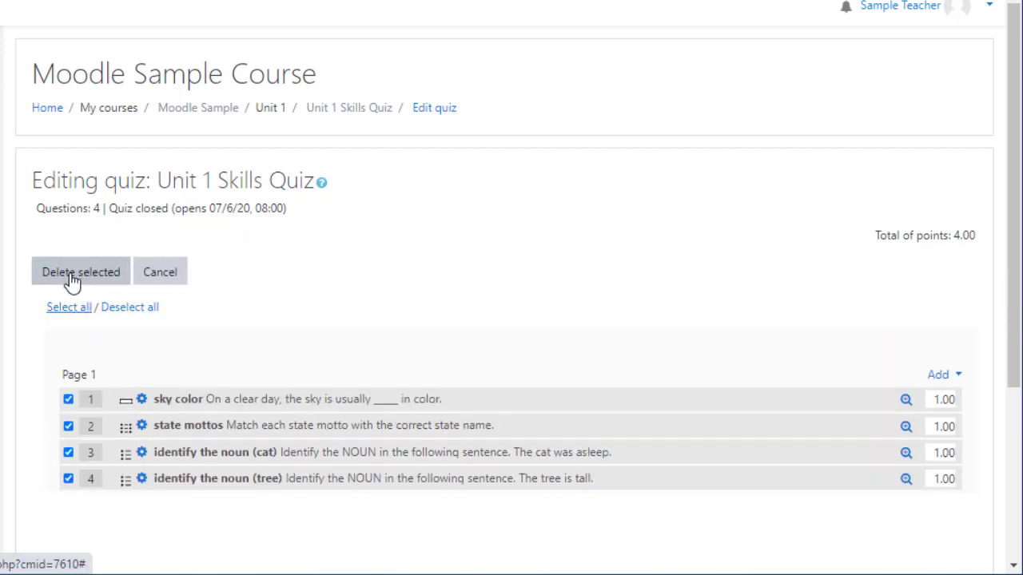
{"action": "left_click", "coordinate": [72, 275]}
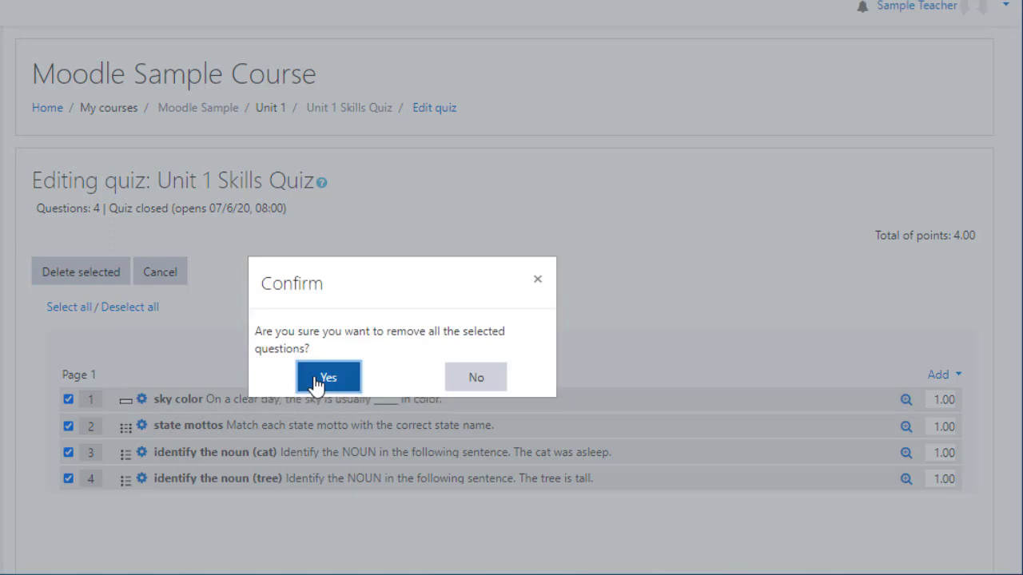
{"action": "left_click", "coordinate": [317, 384]}
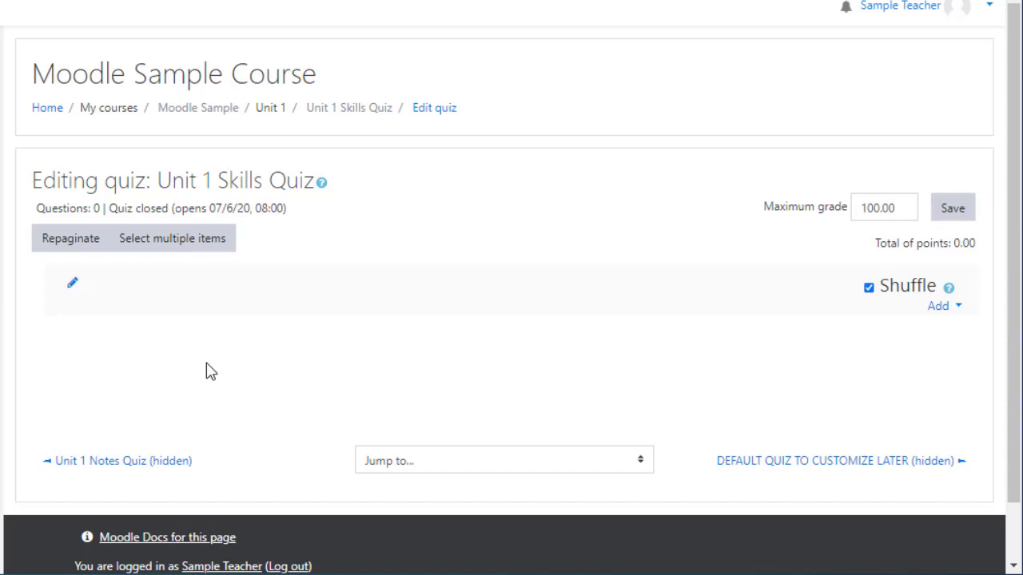
Step: Add one random question from the Acids/Bases Properties category to the quiz
{"action": "left_click", "coordinate": [943, 310]}
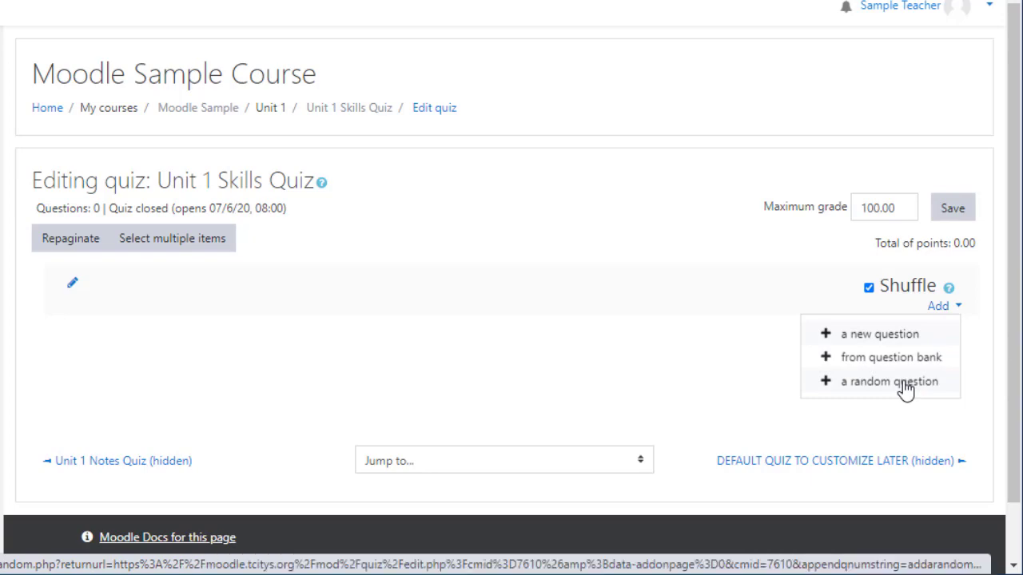
{"action": "left_click", "coordinate": [905, 384]}
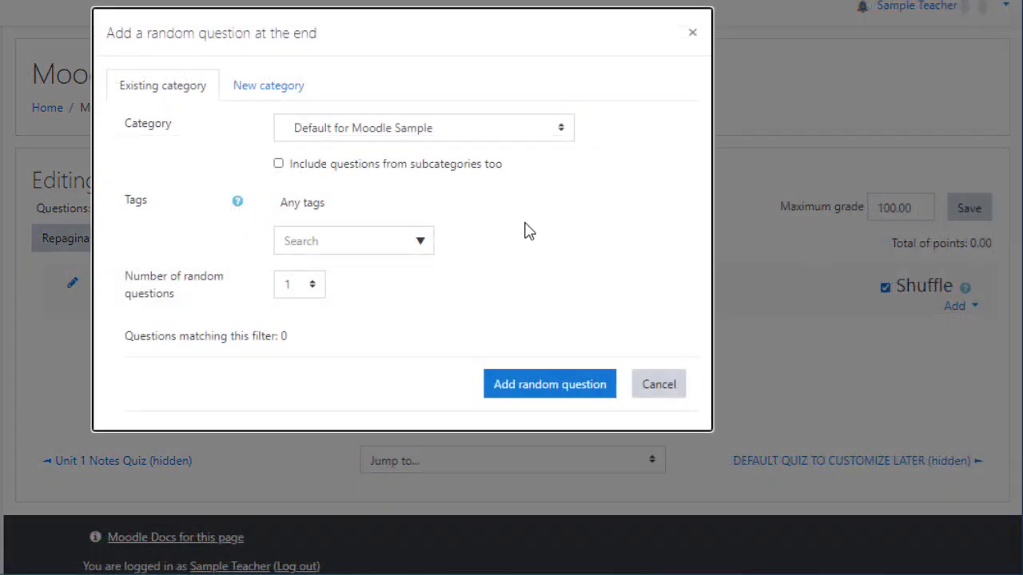
{"action": "left_click", "coordinate": [447, 136]}
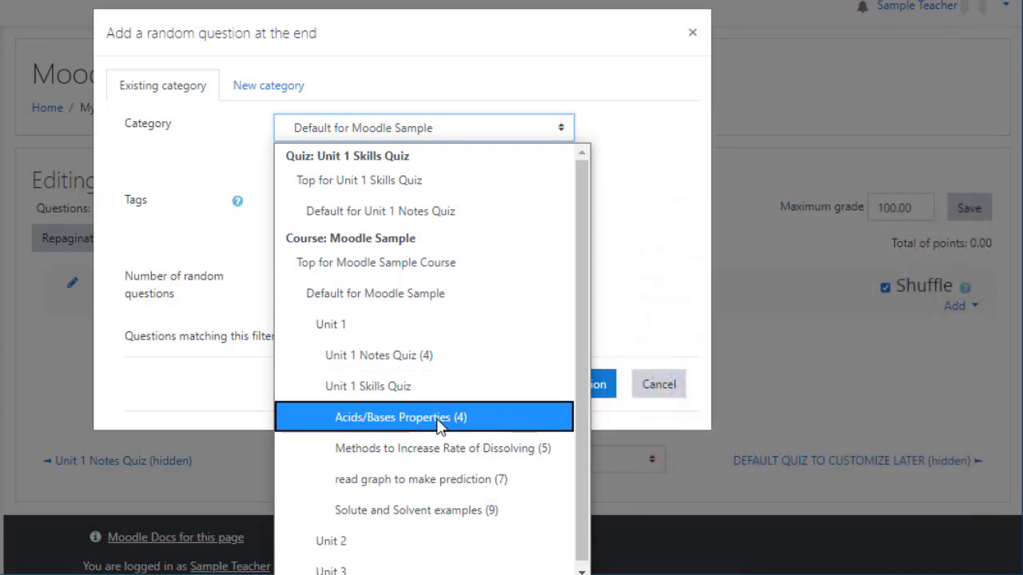
{"action": "left_click", "coordinate": [439, 424]}
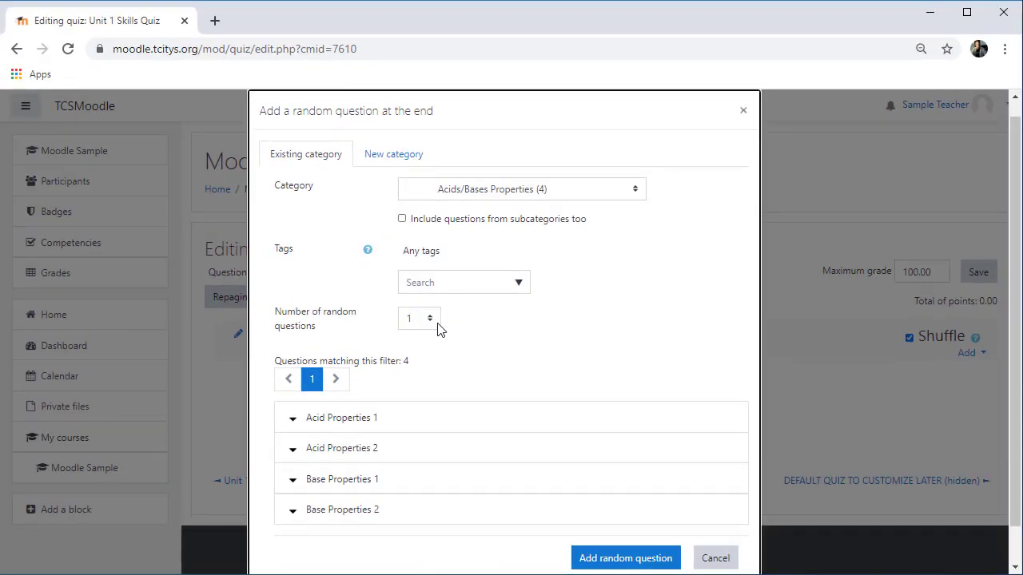
{"action": "left_click", "coordinate": [432, 327]}
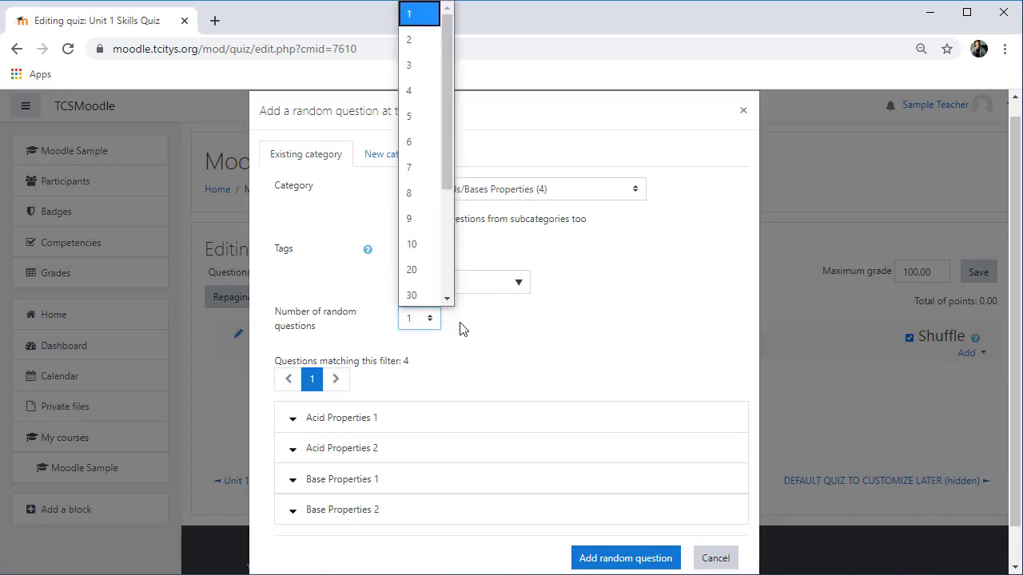
{"action": "left_click", "coordinate": [467, 328]}
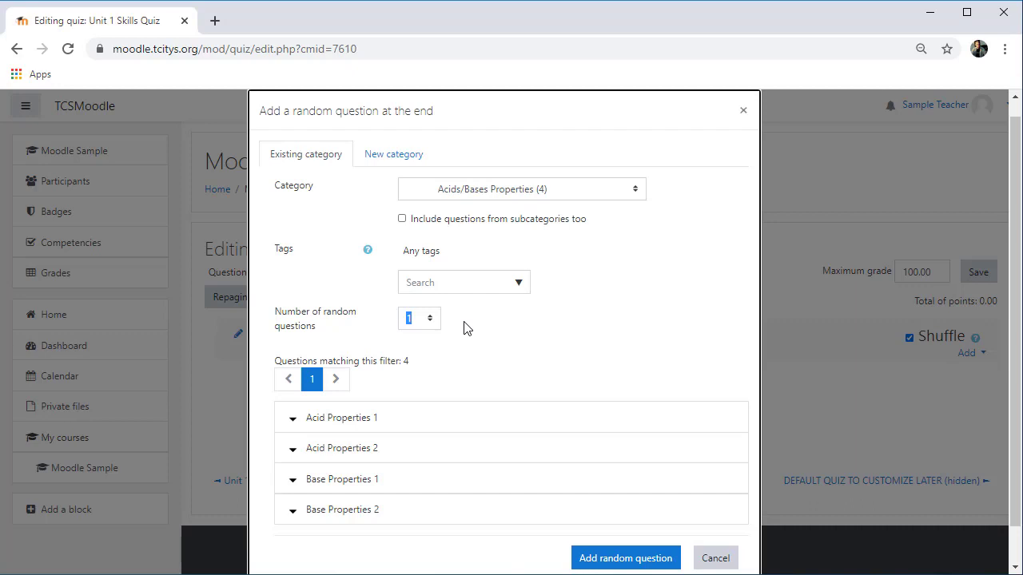
{"action": "left_click", "coordinate": [631, 560]}
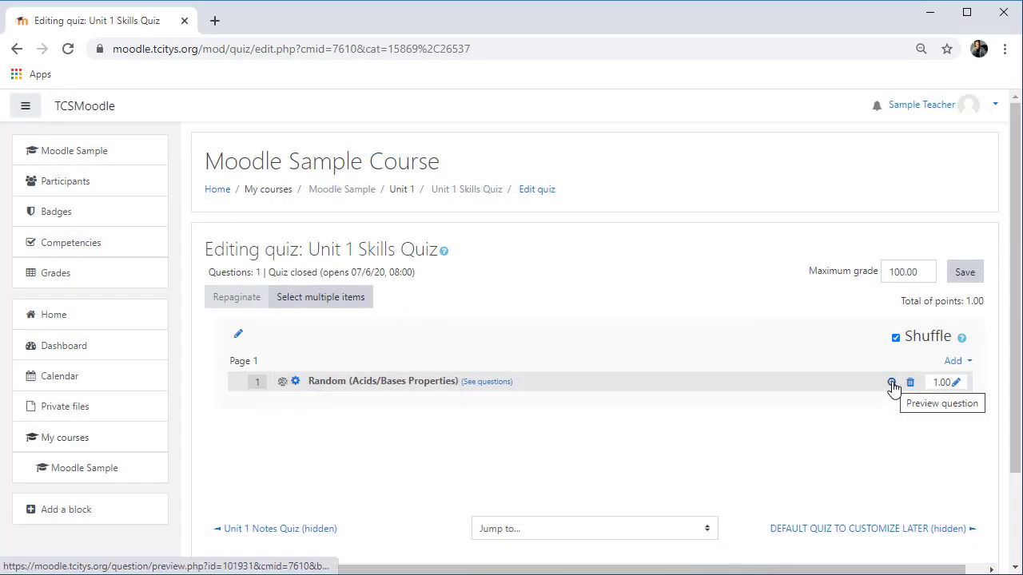
Step: Preview the random Acids/Bases question a couple of times, then close the preview
{"action": "left_click", "coordinate": [892, 383]}
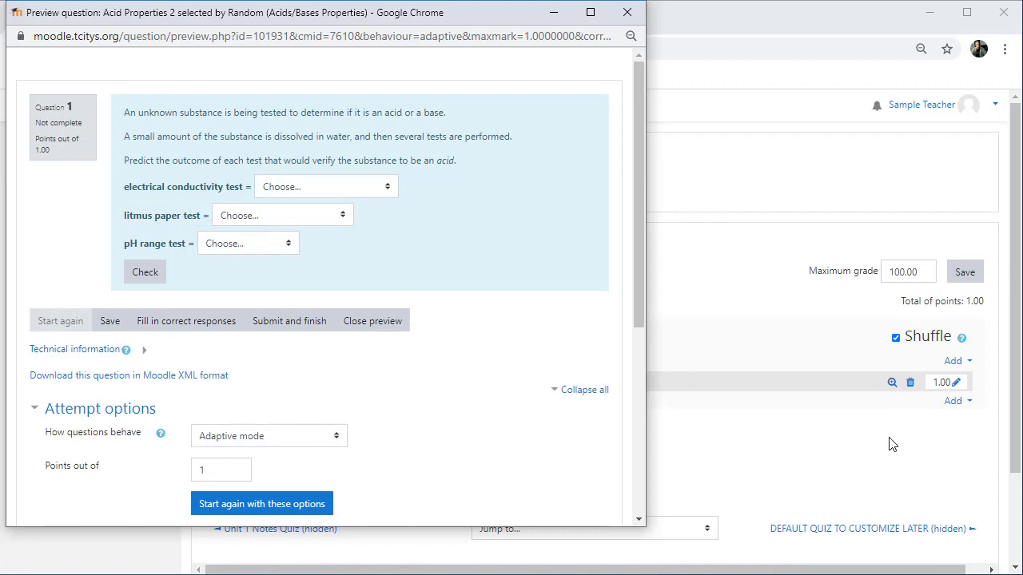
{"action": "left_click", "coordinate": [891, 383]}
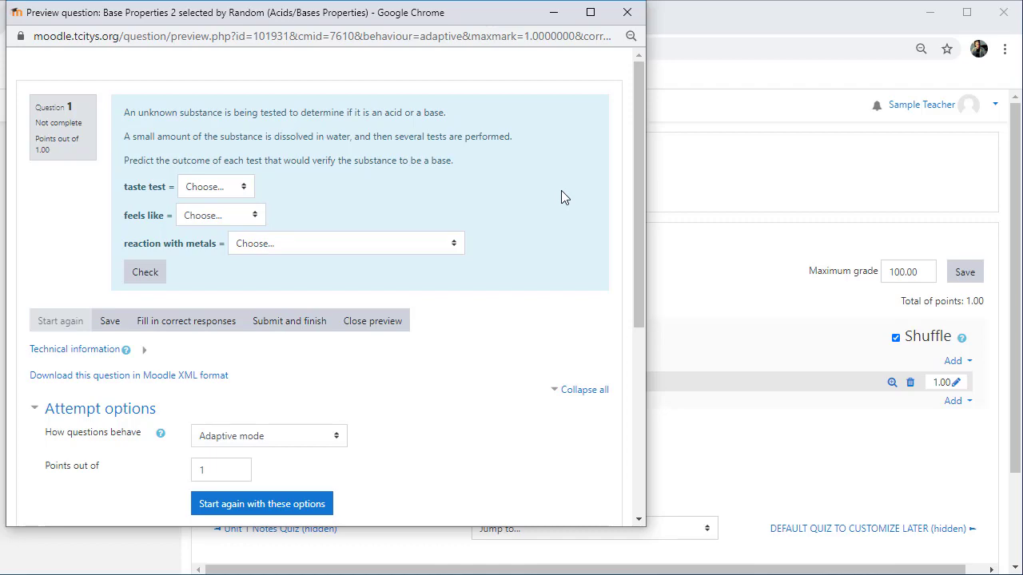
{"action": "left_click", "coordinate": [626, 13]}
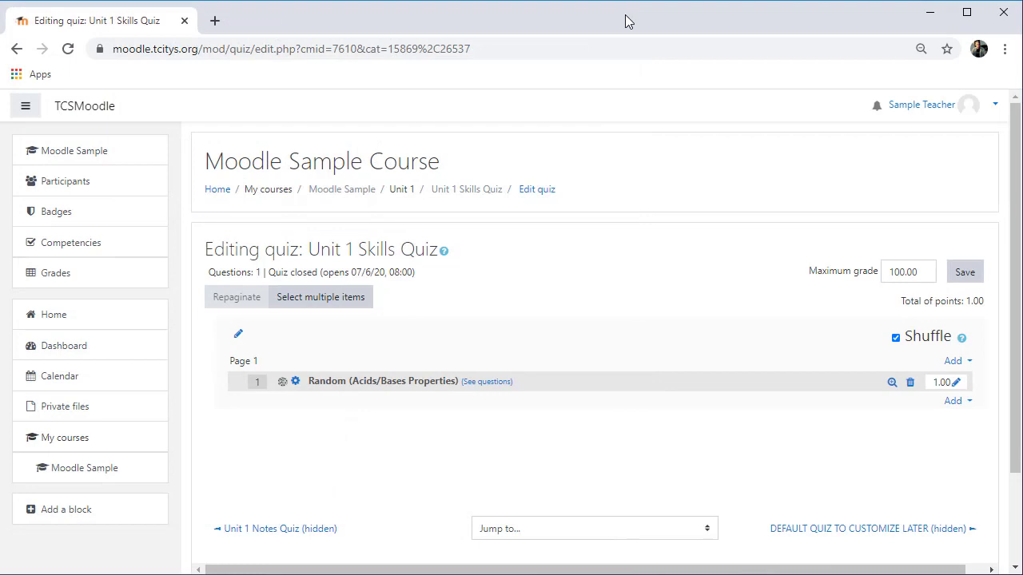
Step: Add one random question from the Methods to Increase Rate of Dissolving category
{"action": "left_click", "coordinate": [955, 401]}
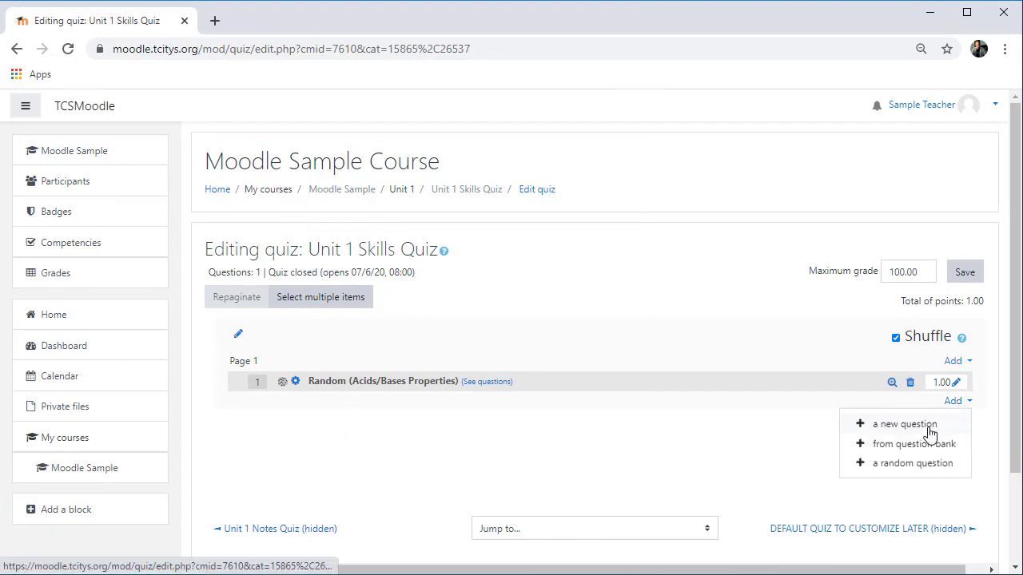
{"action": "left_click", "coordinate": [909, 464]}
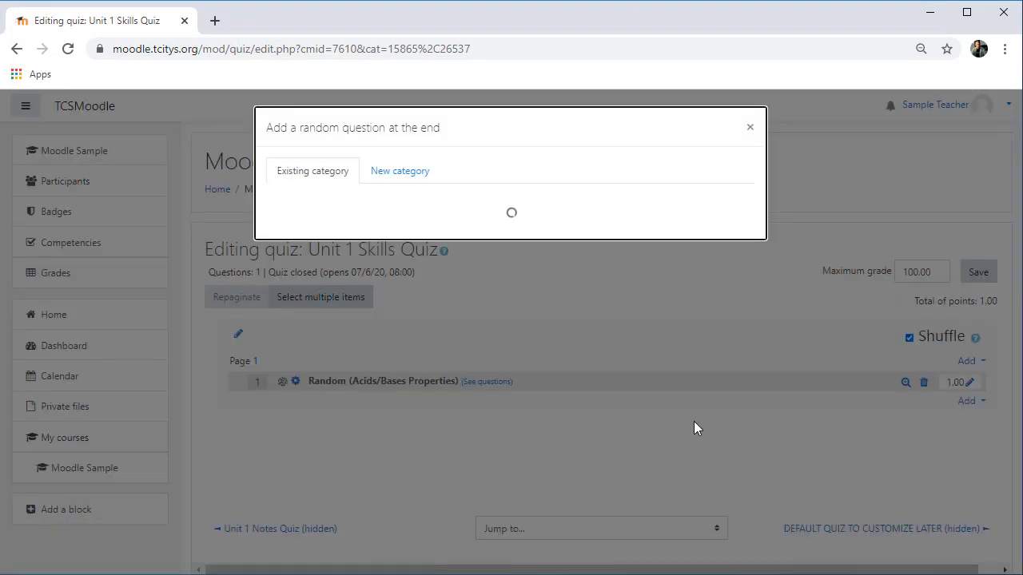
{"action": "left_click", "coordinate": [520, 209]}
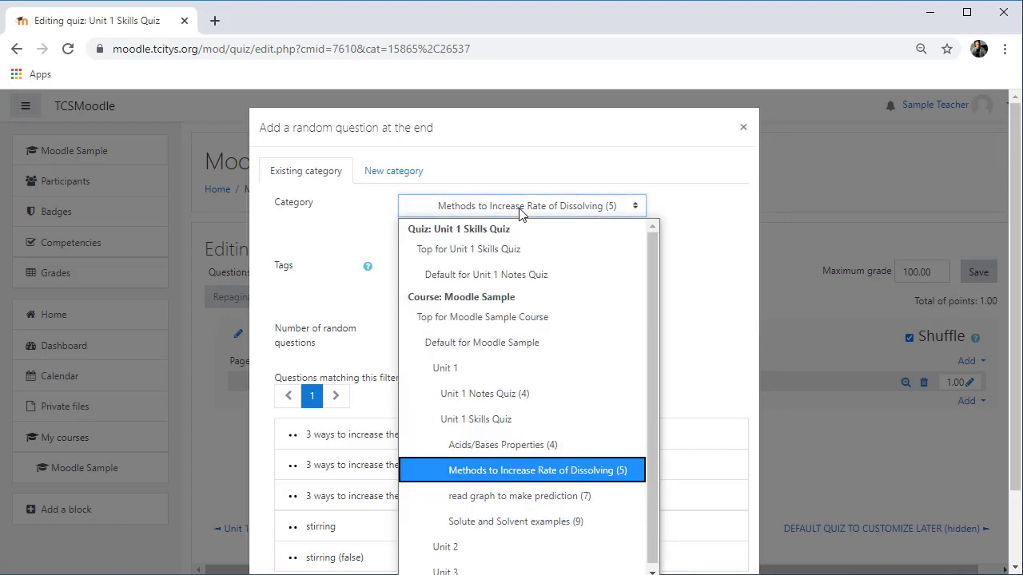
{"action": "left_click", "coordinate": [591, 472]}
{"action": "scroll", "coordinate": [552, 392], "scroll_direction": "down", "scroll_amount": 1}
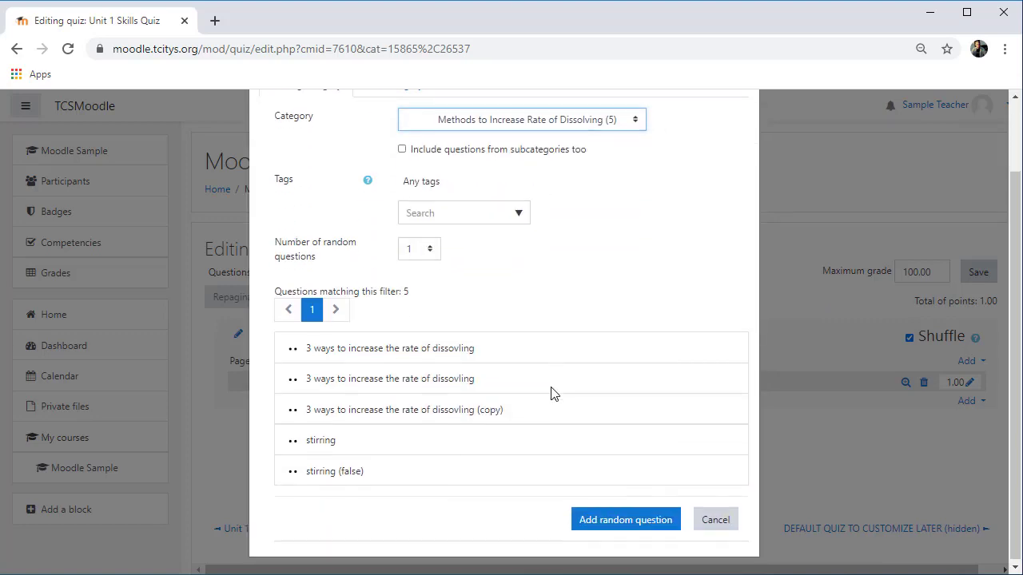
{"action": "left_click", "coordinate": [636, 519]}
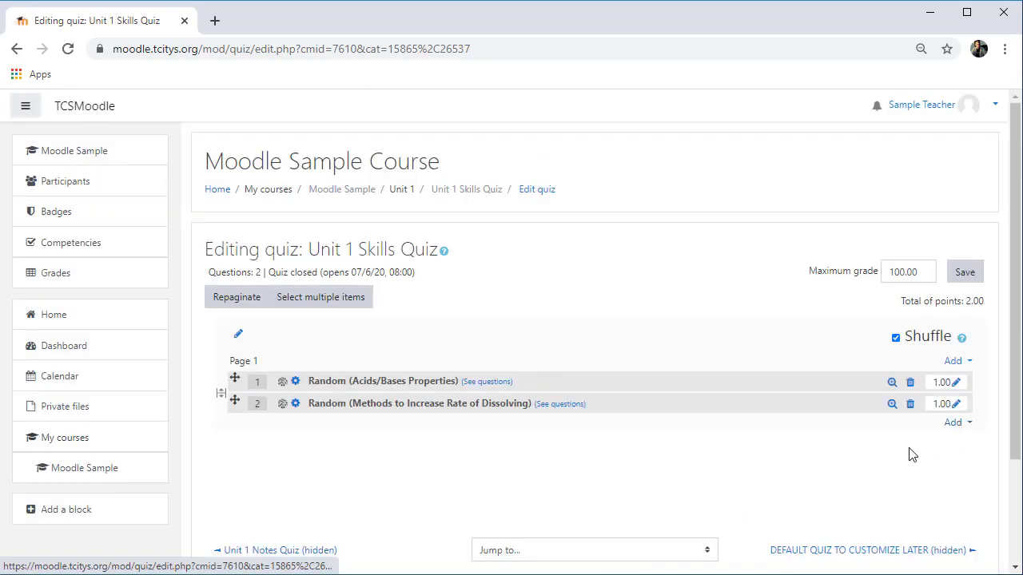
Step: Add one random question from the read graph to make prediction category
{"action": "left_click", "coordinate": [952, 423]}
{"action": "left_click", "coordinate": [898, 485]}
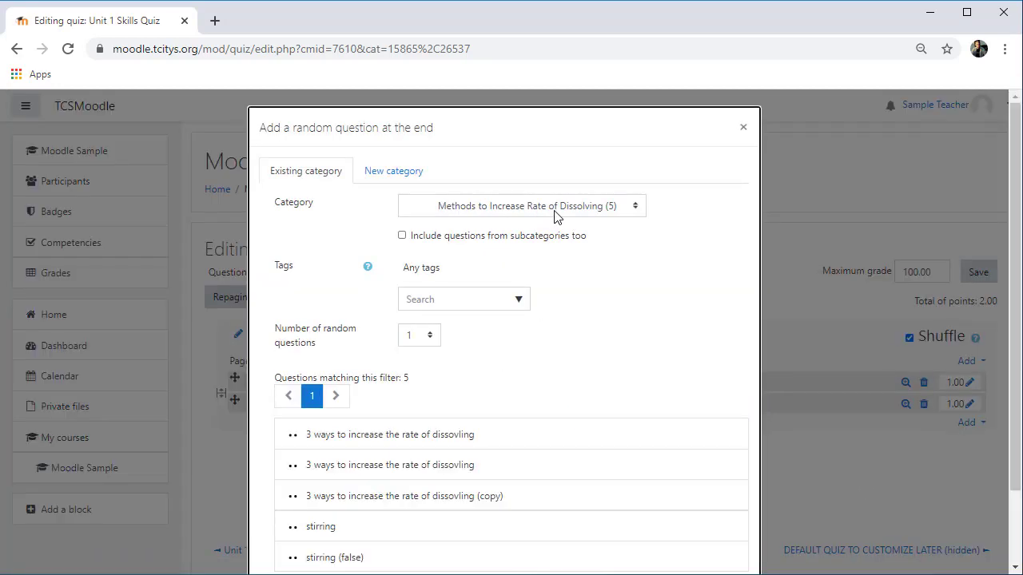
{"action": "left_click", "coordinate": [561, 210]}
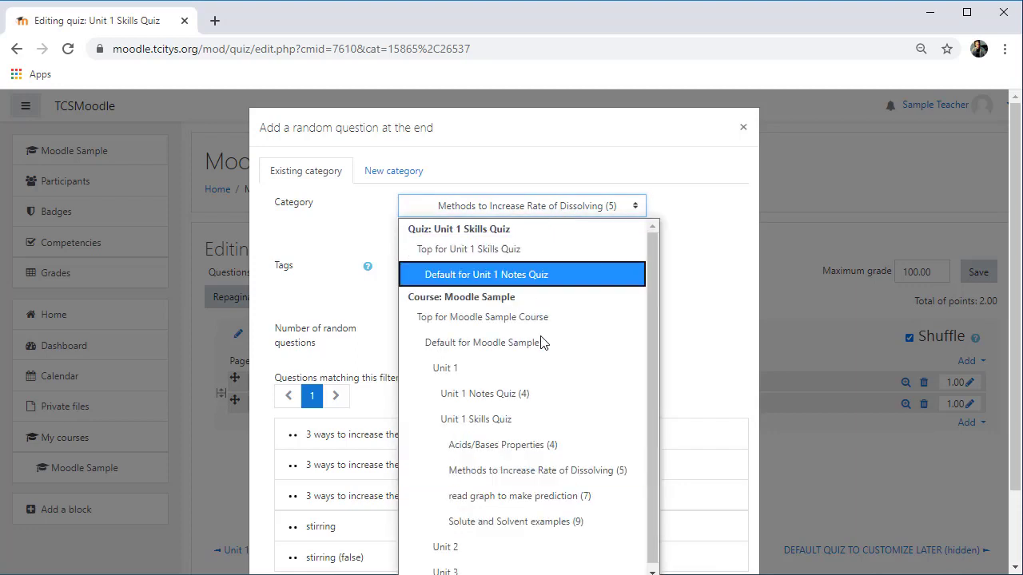
{"action": "left_click", "coordinate": [541, 497]}
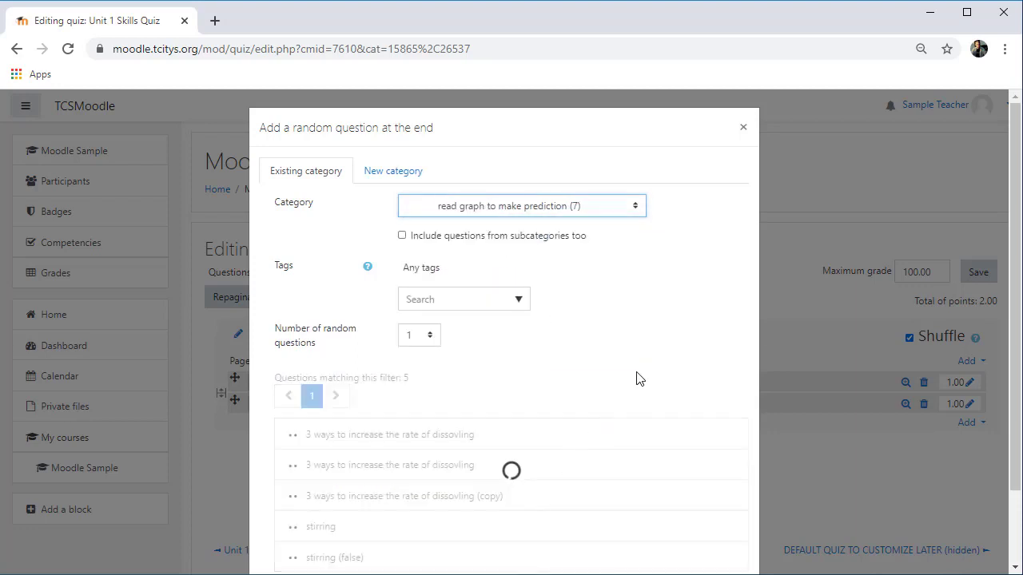
{"action": "left_click", "coordinate": [647, 518]}
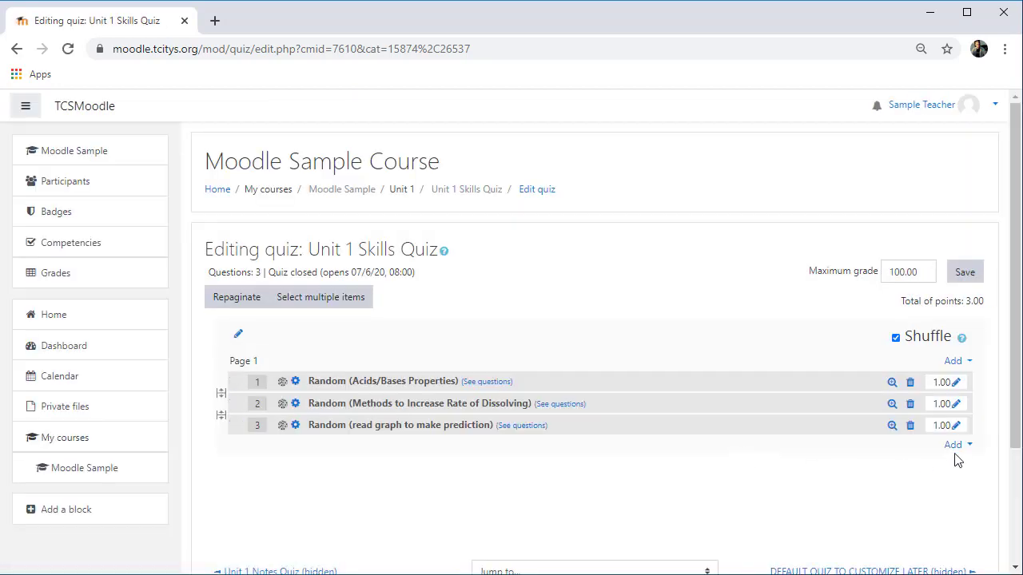
Step: Add one random question from the Solute and Solvent examples category
{"action": "left_click", "coordinate": [954, 448]}
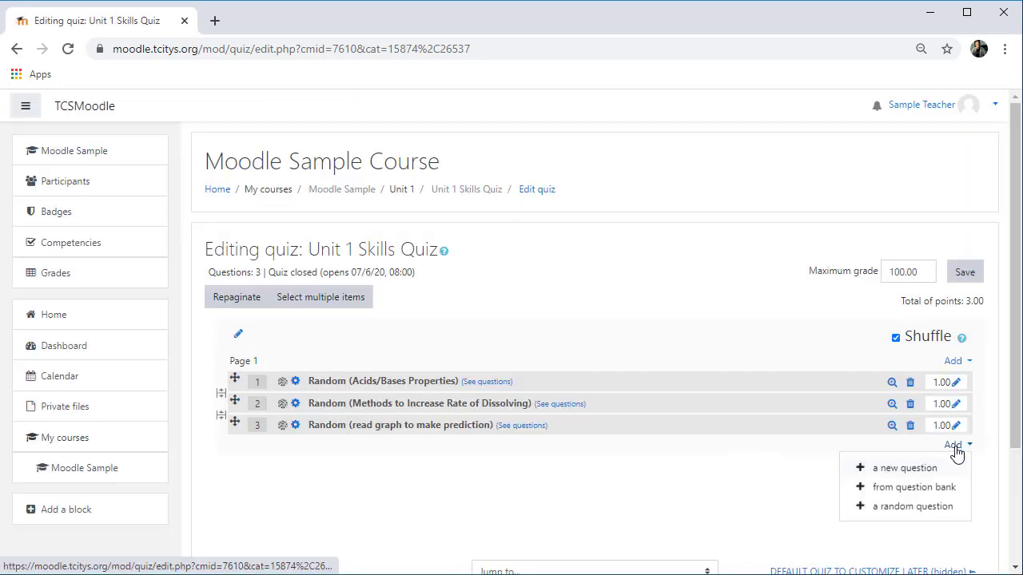
{"action": "left_click", "coordinate": [902, 508]}
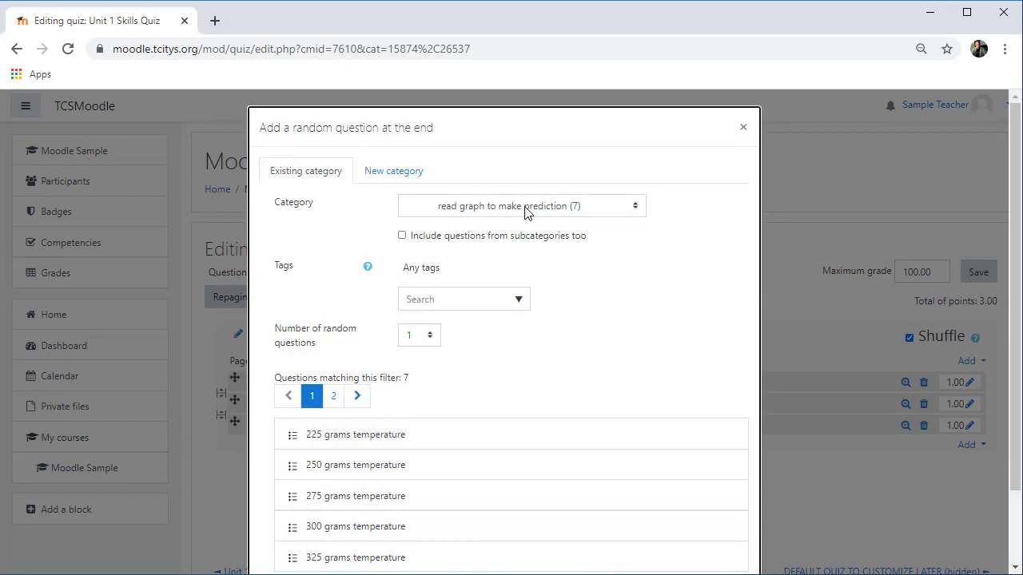
{"action": "left_click", "coordinate": [525, 208]}
{"action": "left_click", "coordinate": [513, 520]}
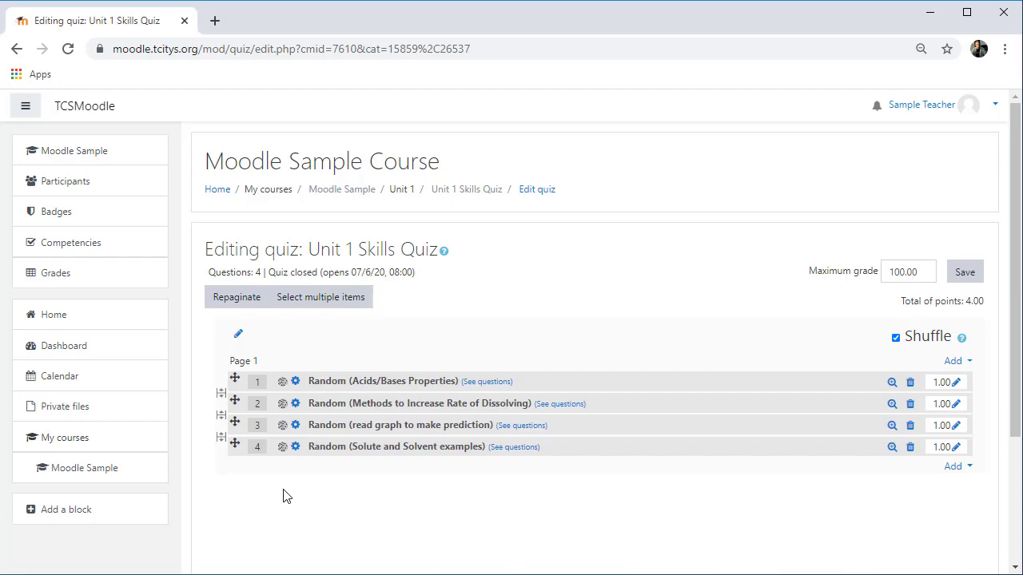
Step: Preview the Unit 1 Skills Quiz and open its first question's editing page in a new tab
{"action": "left_click", "coordinate": [469, 191]}
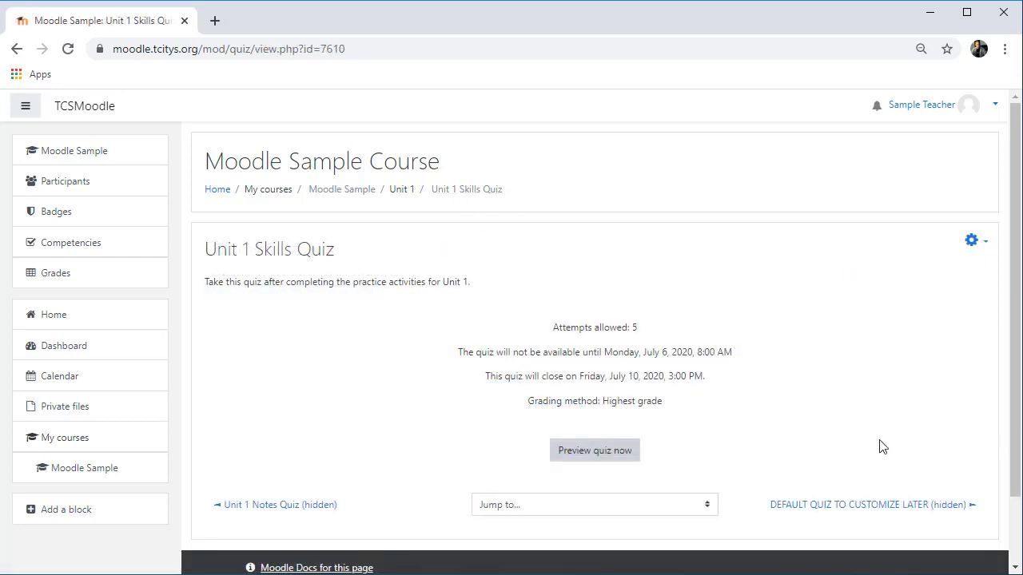
{"action": "left_click", "coordinate": [974, 242]}
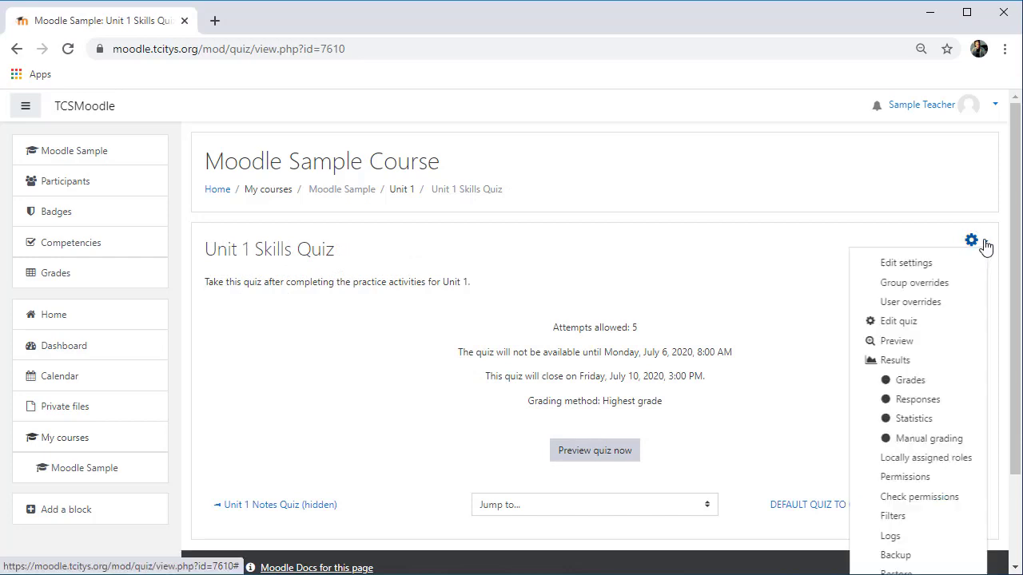
{"action": "left_click", "coordinate": [896, 342]}
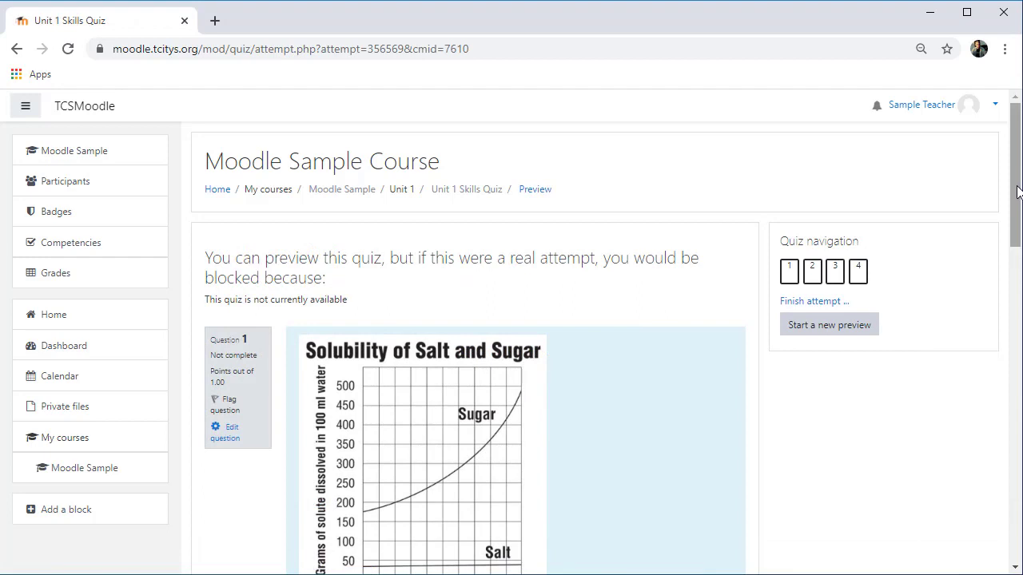
{"action": "left_click_drag", "start_coordinate": [1017, 192], "coordinate": [1006, 250]}
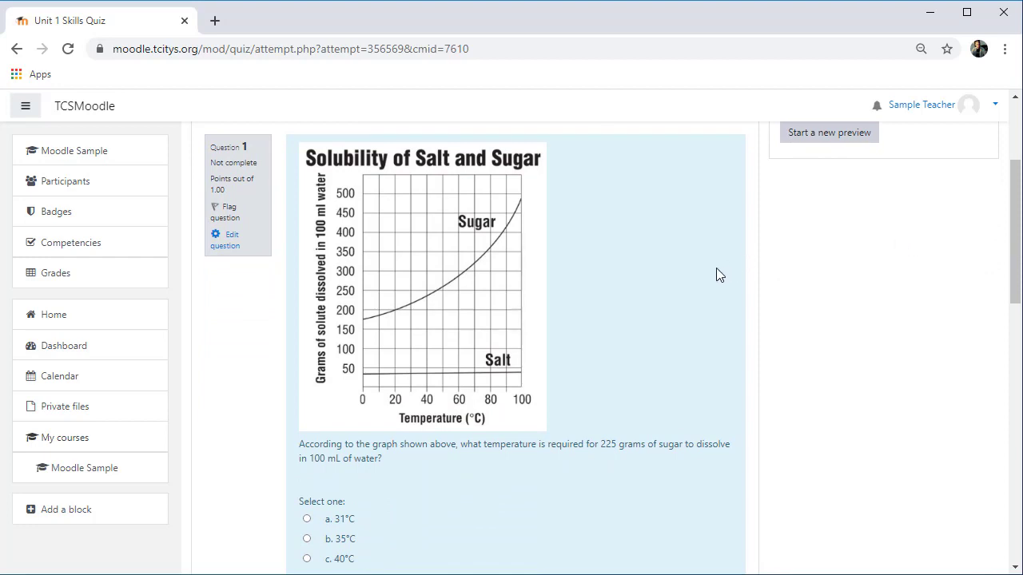
{"action": "left_click", "coordinate": [228, 246]}
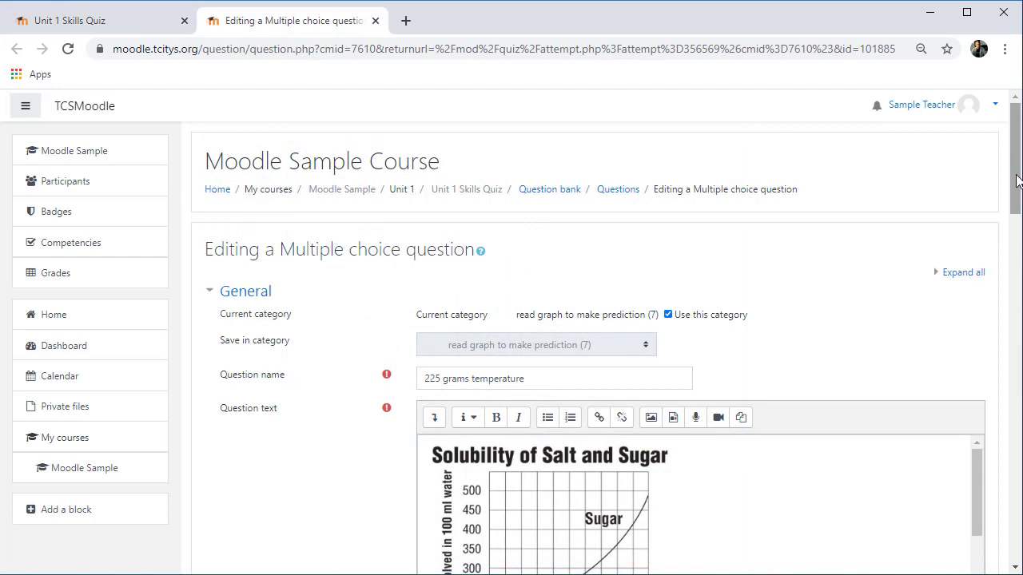
{"action": "left_click_drag", "start_coordinate": [1016, 179], "coordinate": [468, 28]}
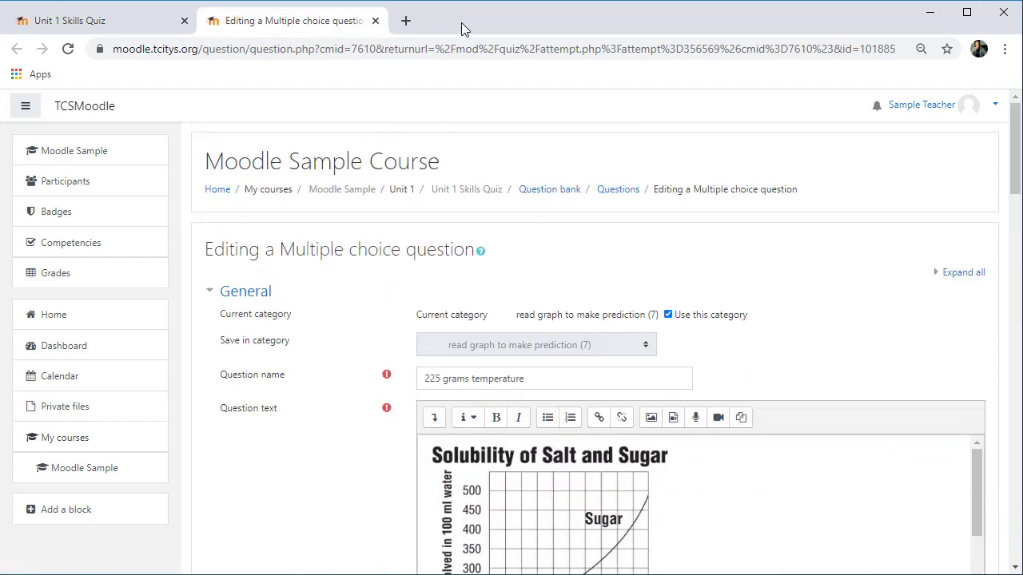
Step: Return to the Unit 1 Skills Quiz preview, scroll through its four questions, and submit the attempt
{"action": "left_click", "coordinate": [375, 21]}
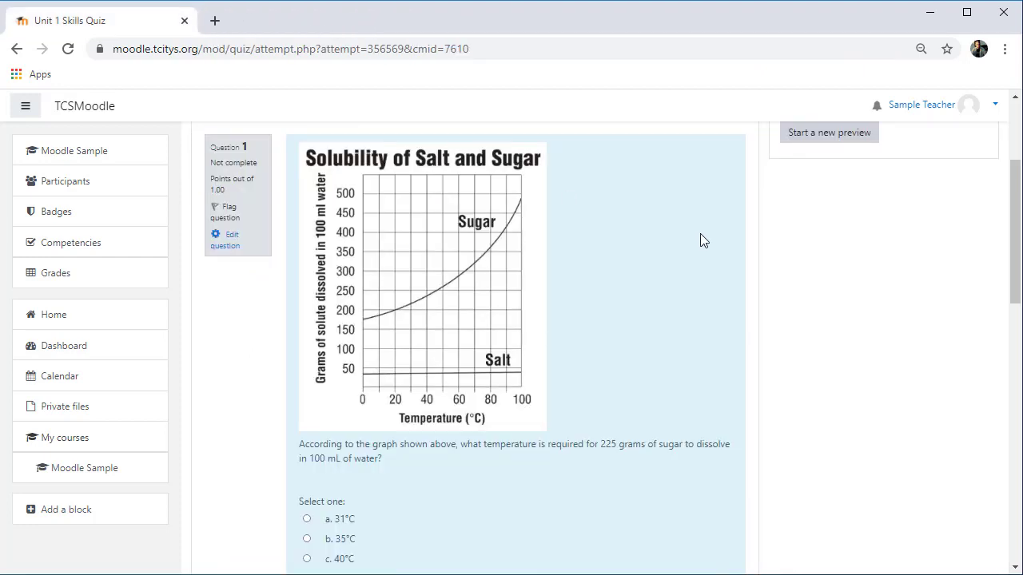
{"action": "left_click_drag", "start_coordinate": [1014, 229], "coordinate": [1011, 366]}
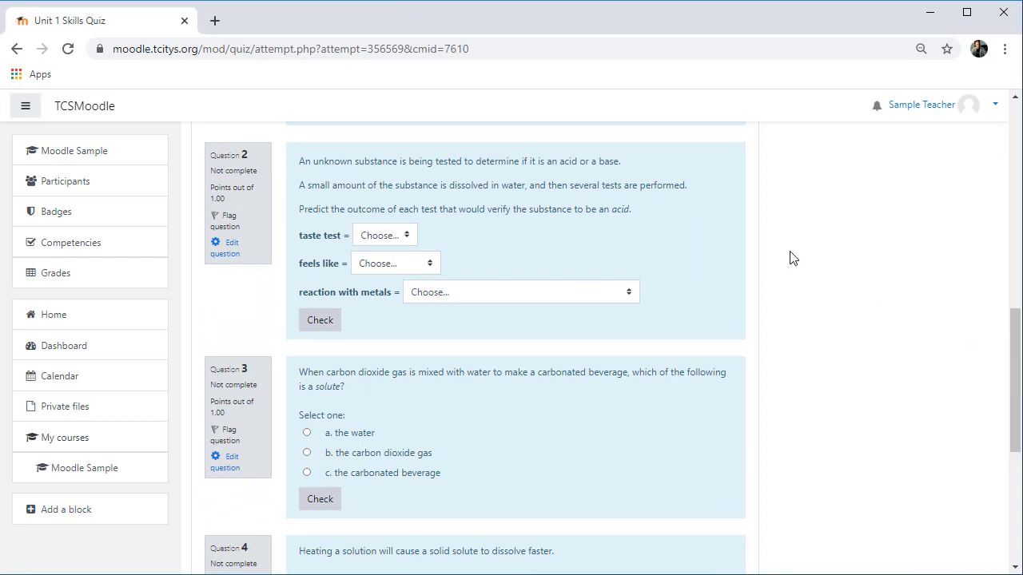
{"action": "left_click_drag", "start_coordinate": [1014, 350], "coordinate": [1012, 417]}
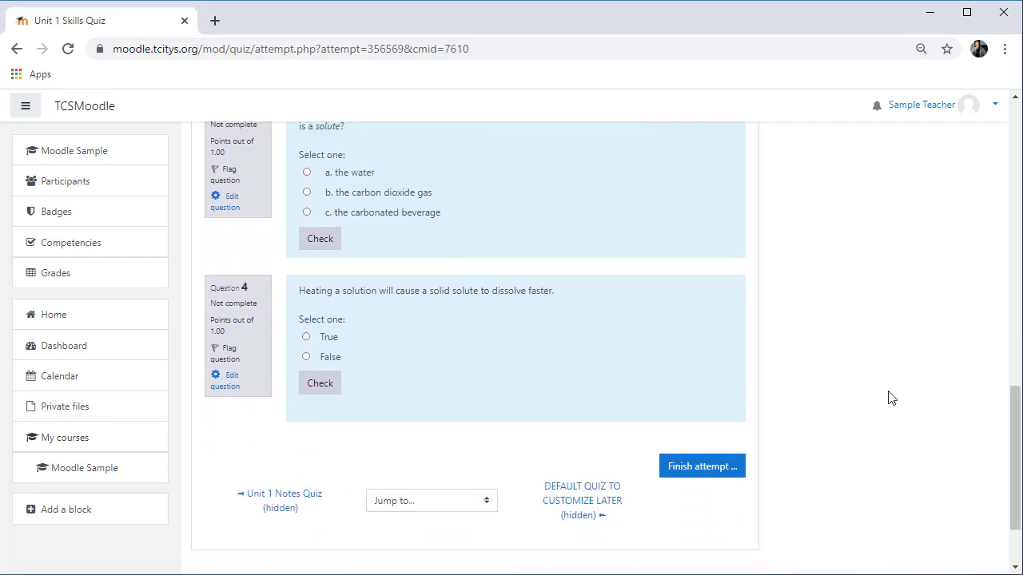
{"action": "left_click", "coordinate": [694, 465]}
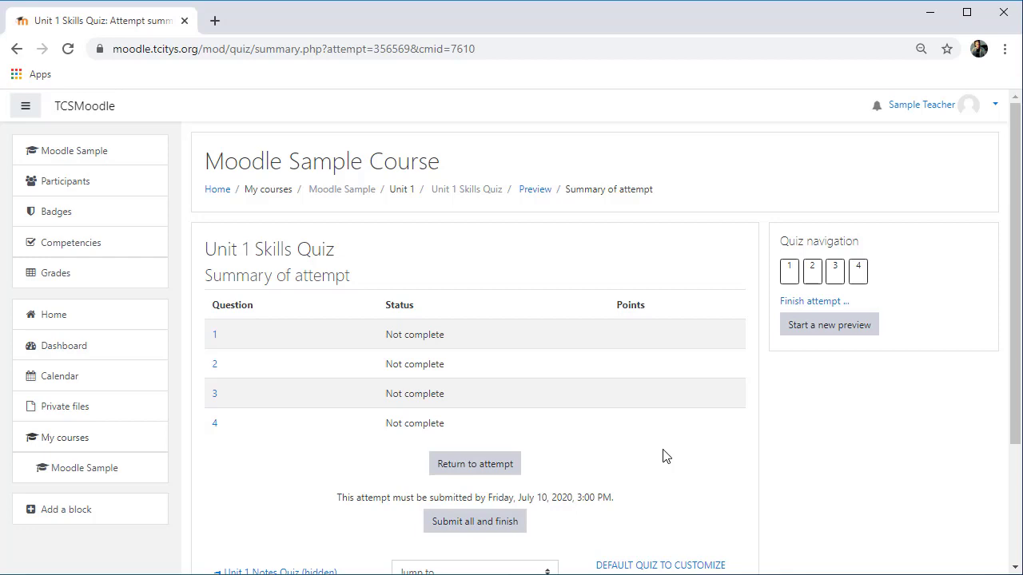
{"action": "left_click", "coordinate": [472, 523]}
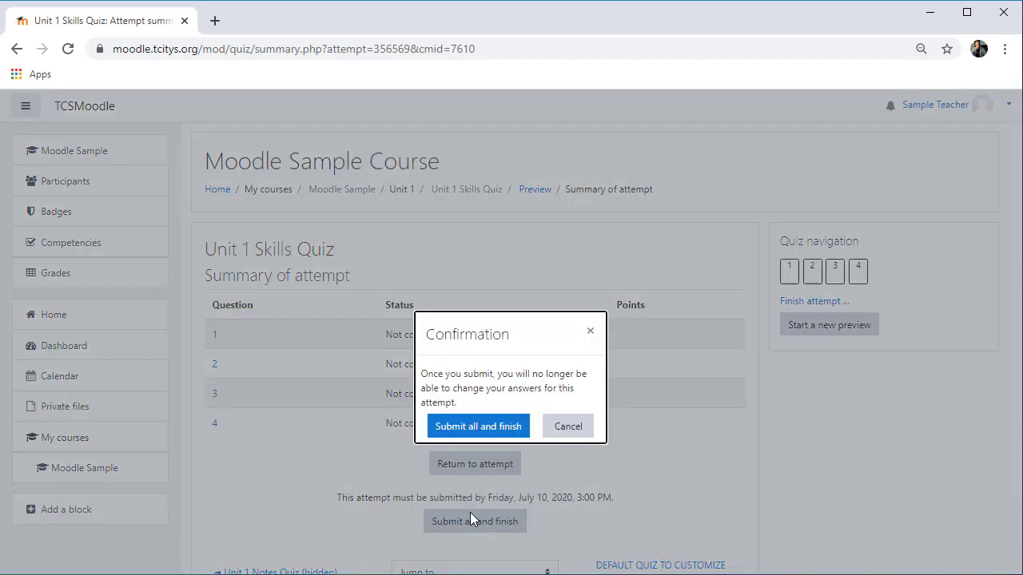
{"action": "left_click", "coordinate": [483, 429]}
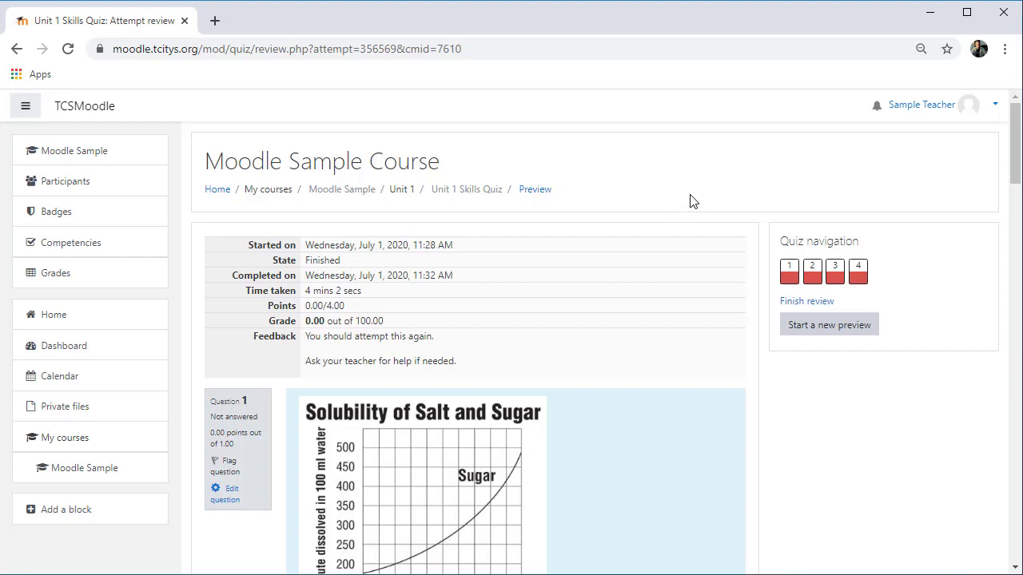
Step: Switch role to Student to view the course, then return to the normal role
{"action": "left_click", "coordinate": [995, 105]}
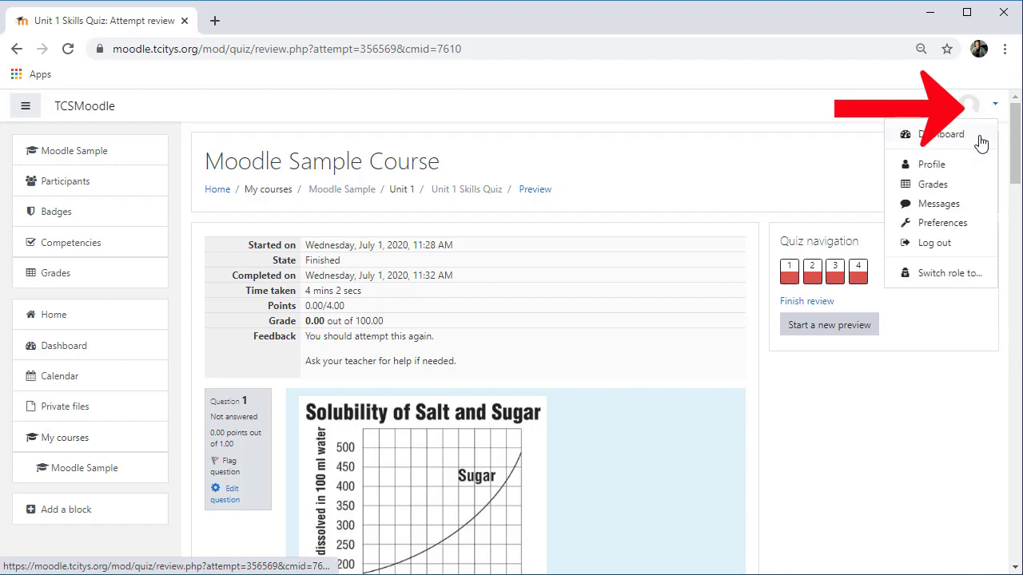
{"action": "left_click", "coordinate": [971, 274]}
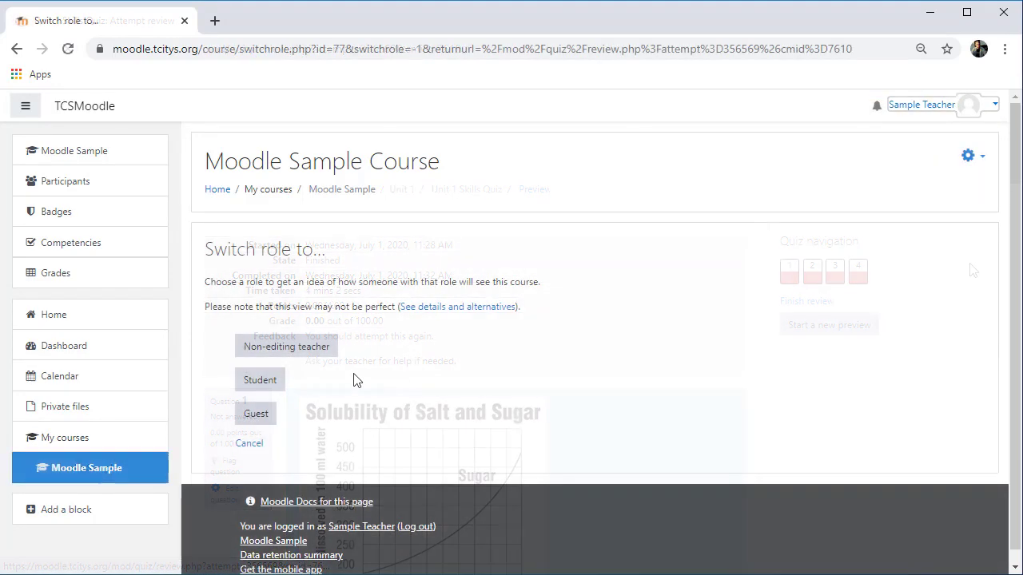
{"action": "left_click", "coordinate": [262, 381]}
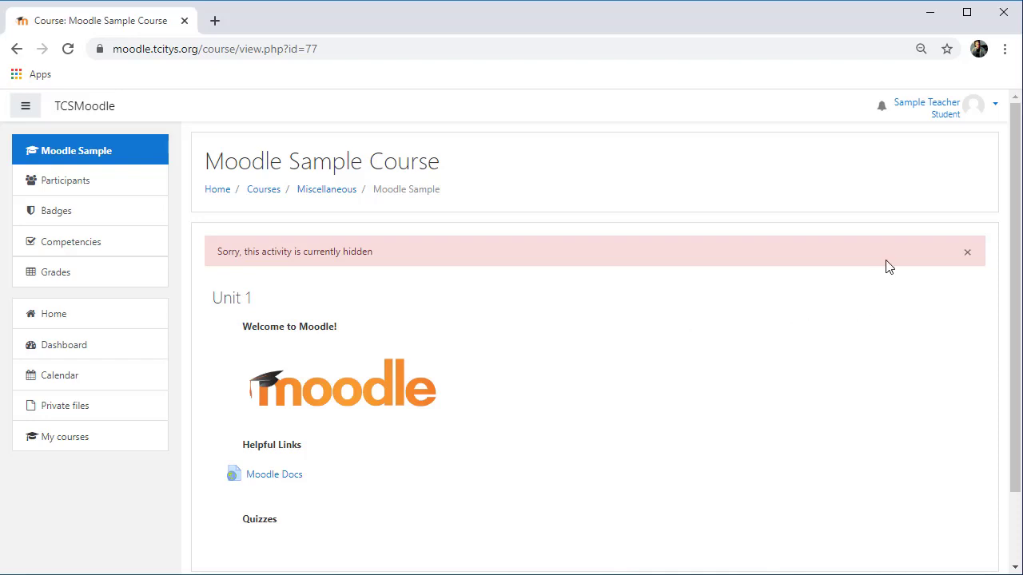
{"action": "left_click", "coordinate": [946, 111]}
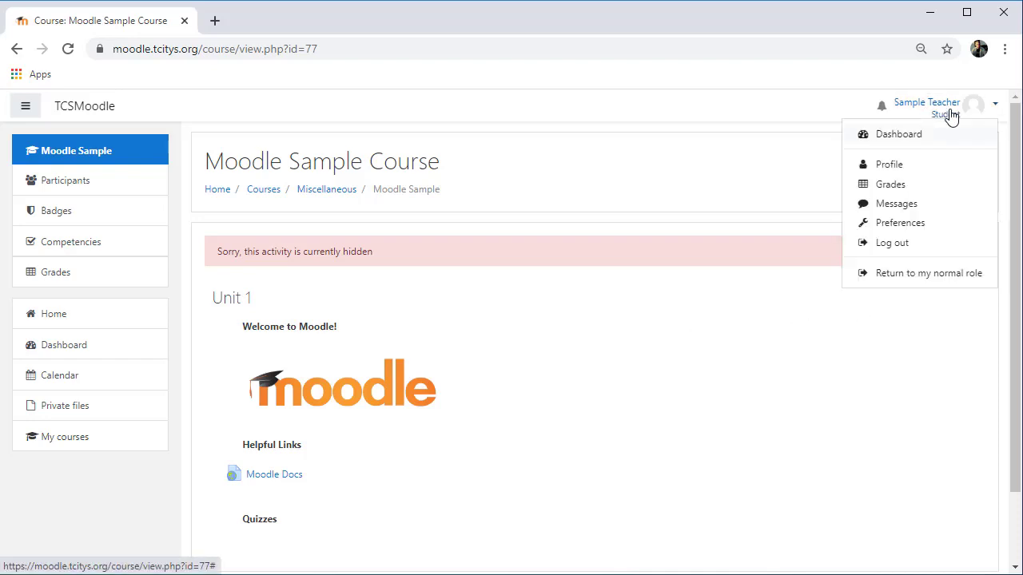
{"action": "left_click", "coordinate": [931, 275]}
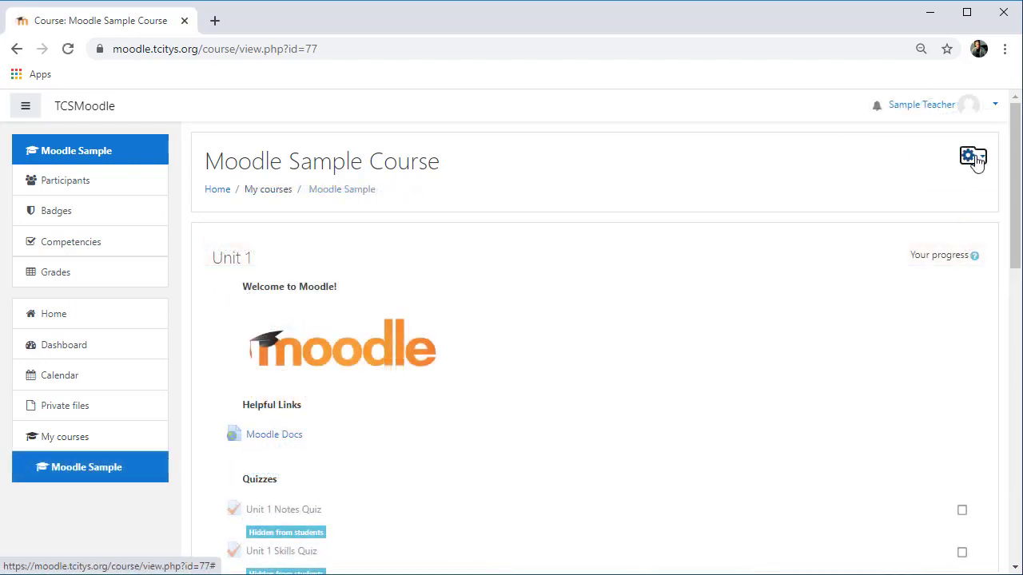
Step: Turn editing on and make the Unit 1 Skills Quiz visible to students
{"action": "left_click", "coordinate": [967, 156]}
{"action": "left_click", "coordinate": [934, 201]}
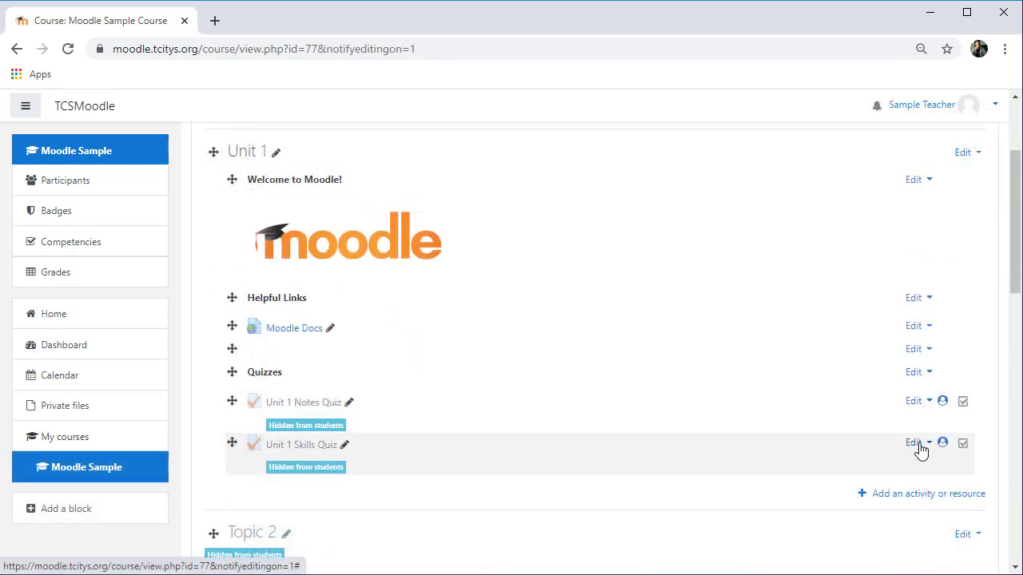
{"action": "left_click", "coordinate": [918, 446]}
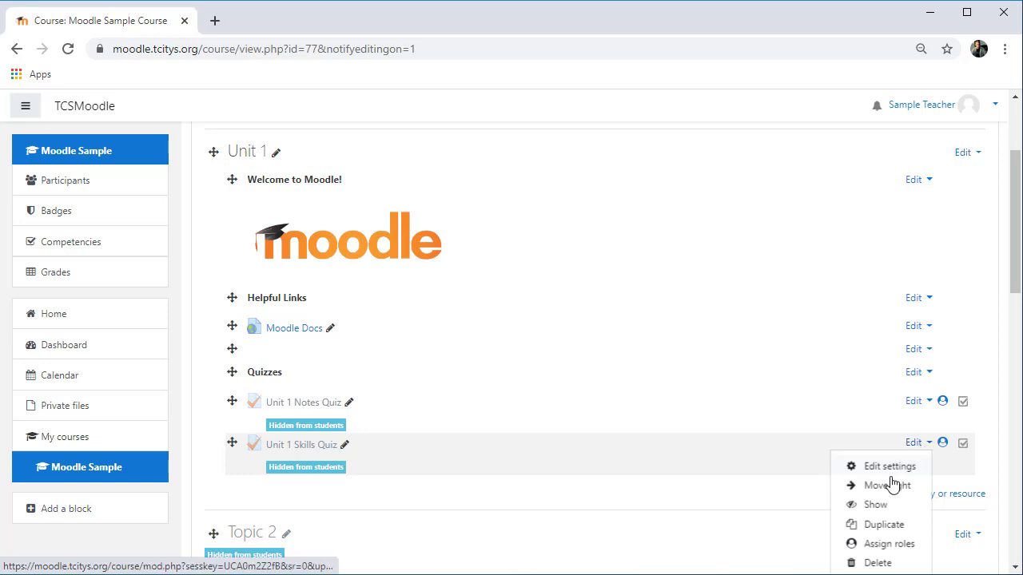
{"action": "left_click", "coordinate": [877, 505]}
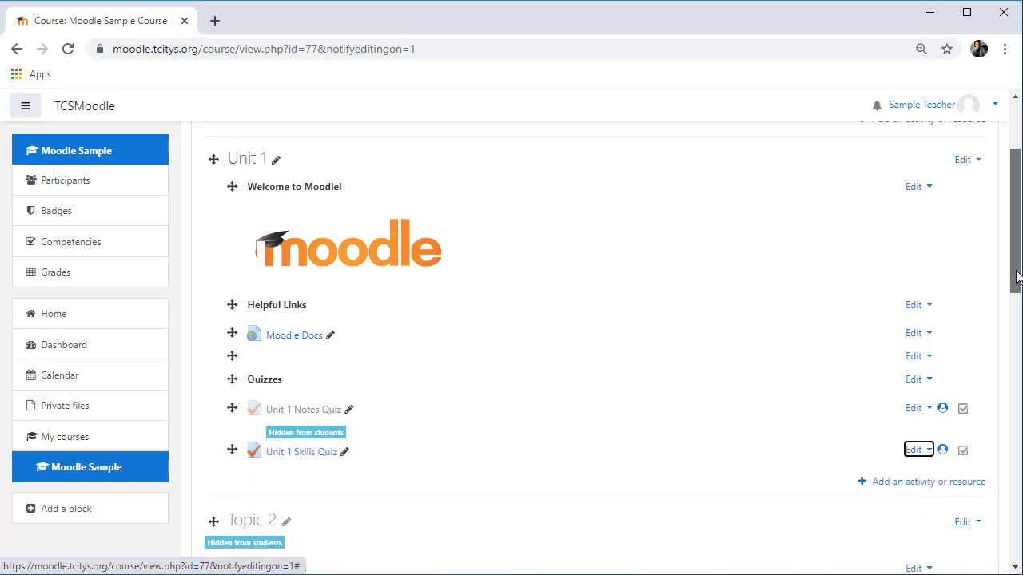
Step: Switch role to Student to check the course as students see it
{"action": "left_click_drag", "start_coordinate": [1011, 274], "coordinate": [1016, 229]}
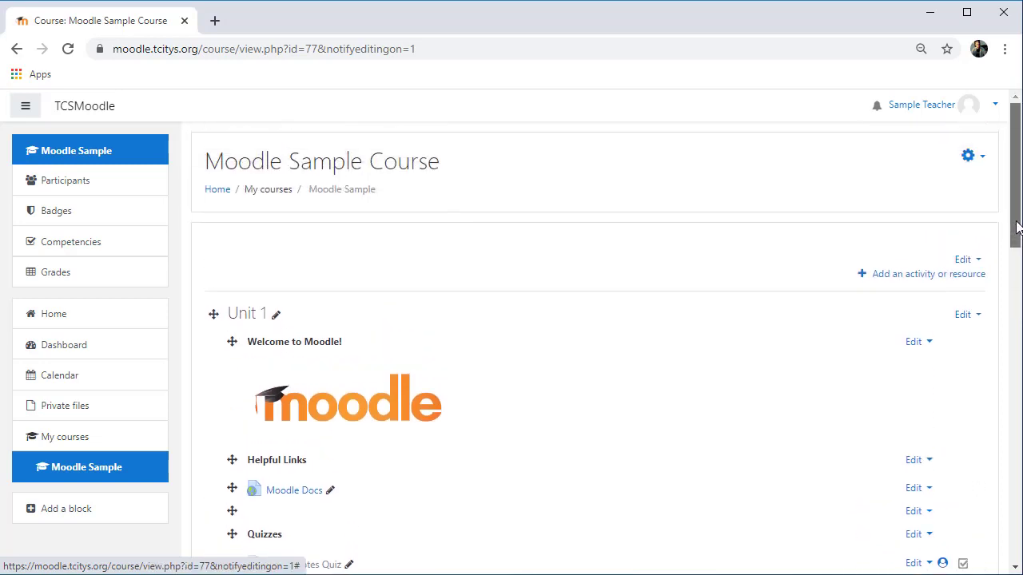
{"action": "left_click", "coordinate": [994, 110]}
{"action": "left_click", "coordinate": [899, 274]}
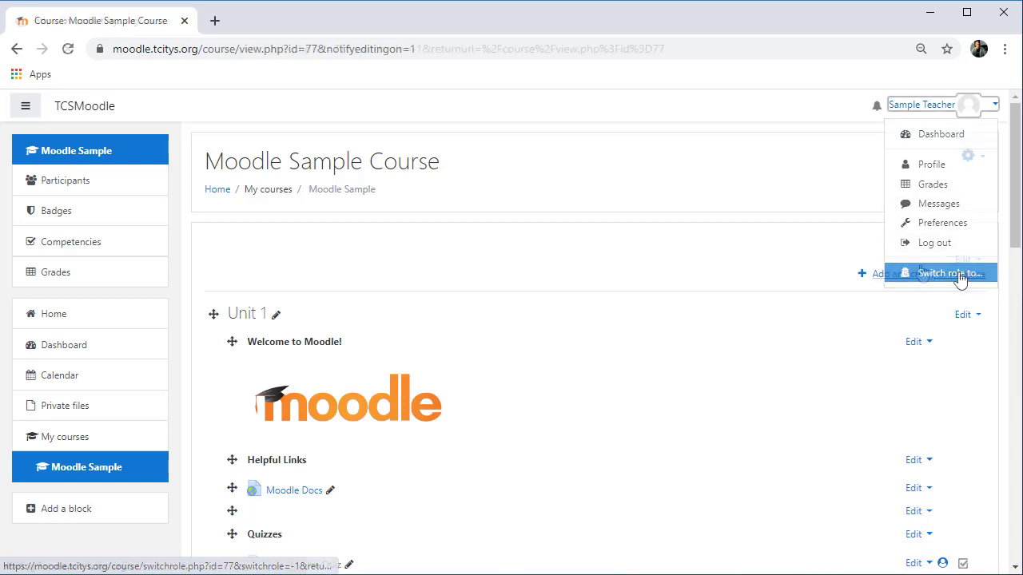
{"action": "left_click", "coordinate": [273, 385]}
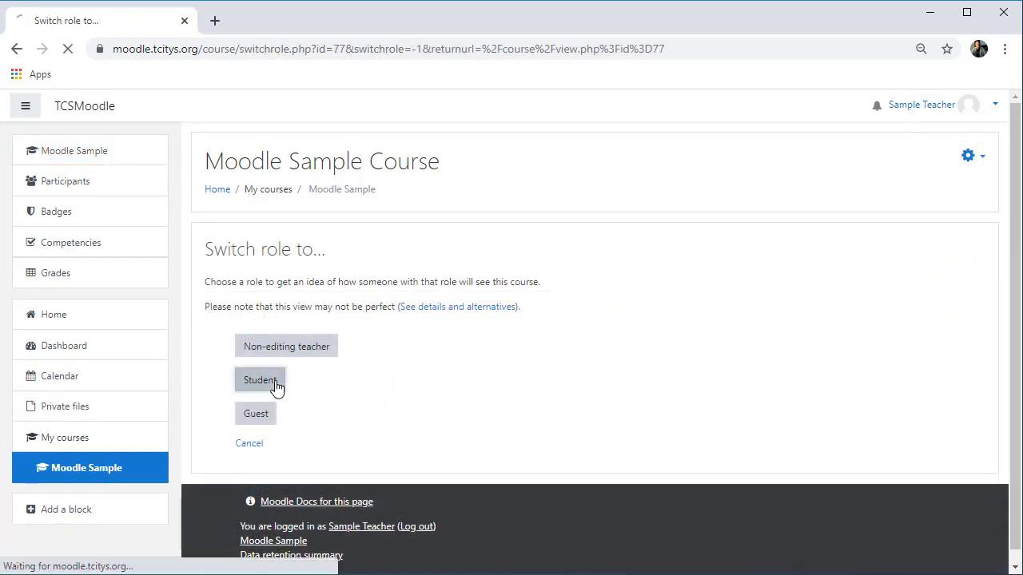